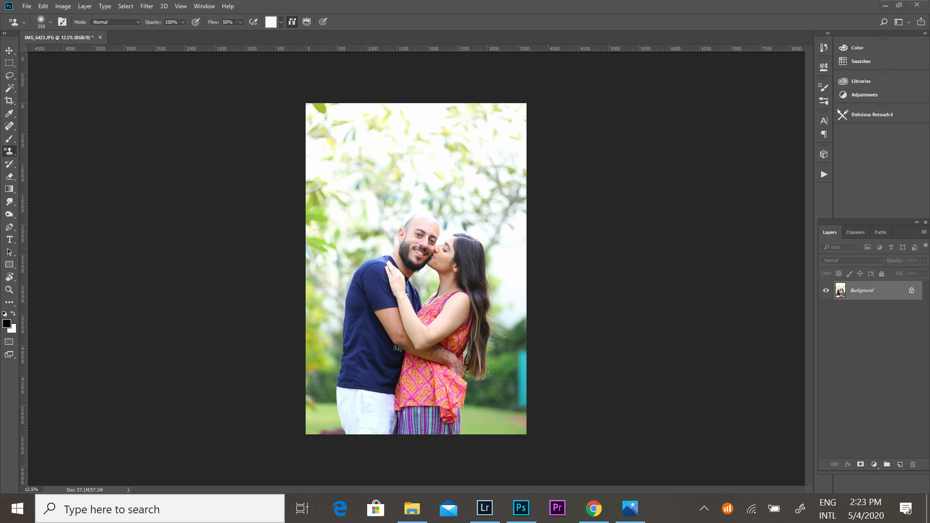
Step: Duplicate the background photo layer and open the Camera Raw Filter on the copy
scroll(310, 291, "up", 5)
scroll(310, 290, "down", 3)
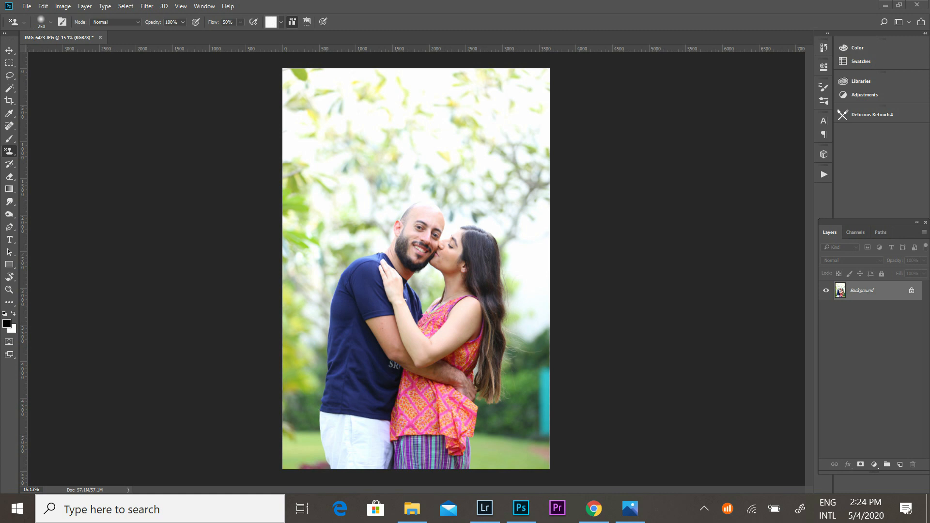
key("ctrl+j")
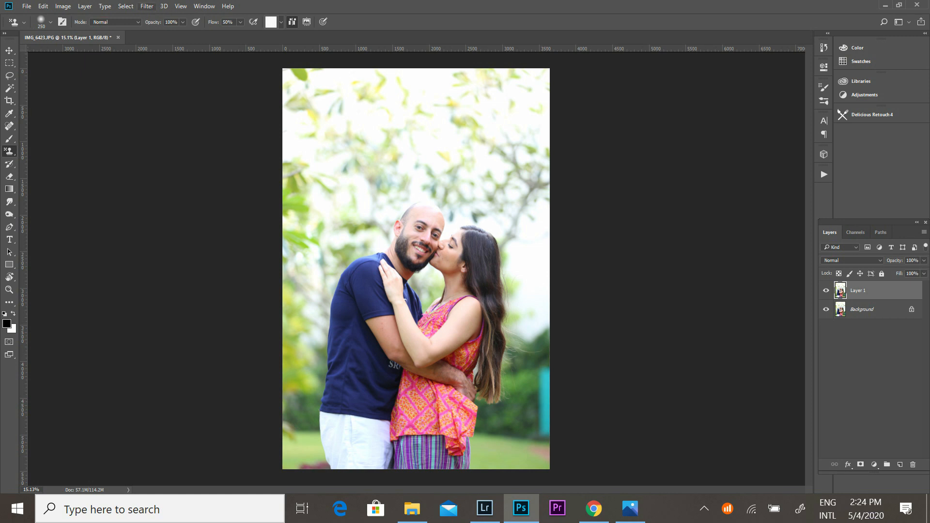
left_click(147, 6)
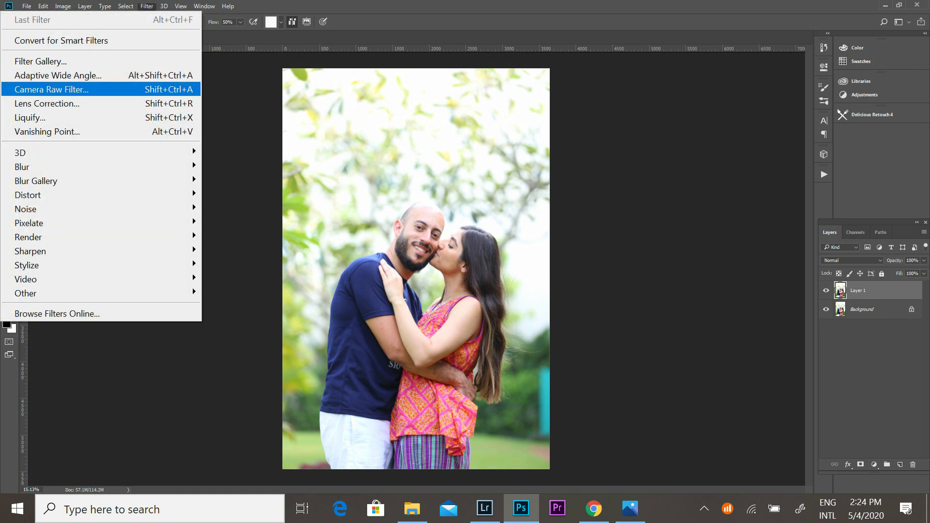
key("Return")
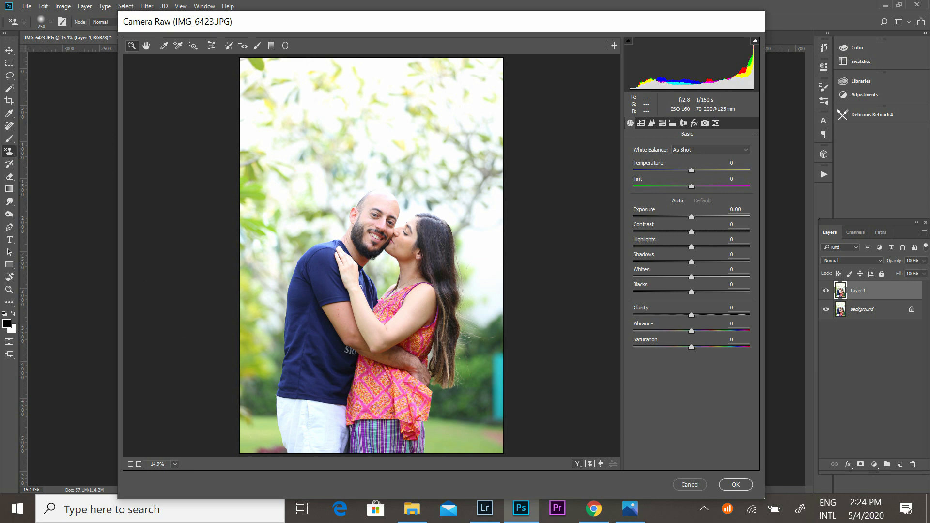
Step: Warm the photo slightly by setting the white balance temperature to +4
left_click_drag(692, 171, 693, 171)
left_click_drag(693, 170, 694, 171)
key("Up")
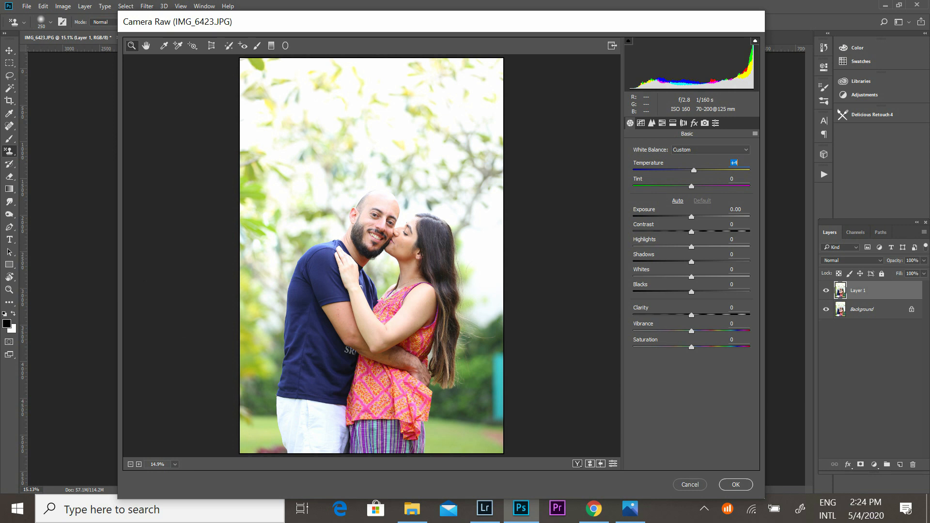
Step: Adjust the photo's tones: Contrast +4, Highlights -23, Shadows +23, Whites +9 and Blacks -9
left_click_drag(691, 232, 692, 232)
left_click_drag(691, 247, 704, 261)
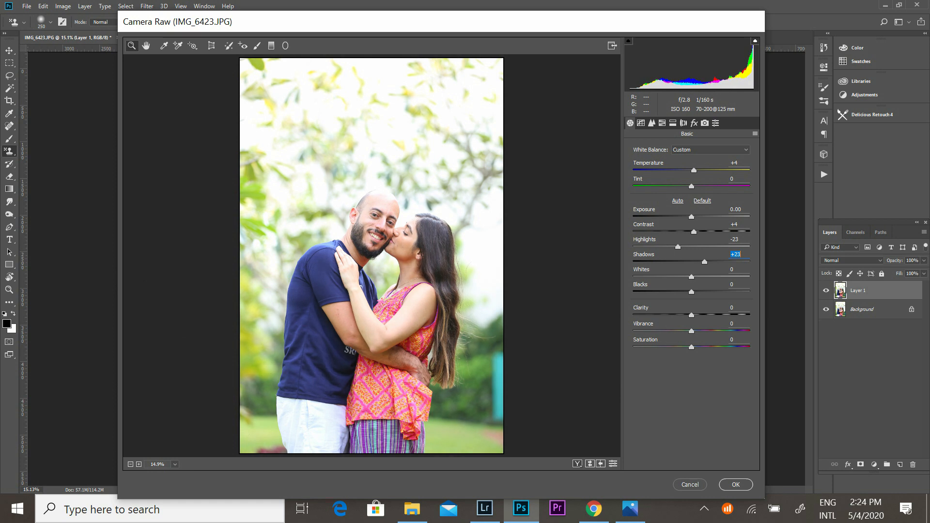
left_click_drag(692, 277, 686, 292)
Step: Try stronger and softer Clarity on the couple photo and settle on a value of -3
key("Tab")
key("Up")
key("Up")
key("Up")
key("Up")
key("Up")
key("Up")
key("Up")
key("Up")
key("Up")
key("Up")
key("Up")
key("Up")
key("Up")
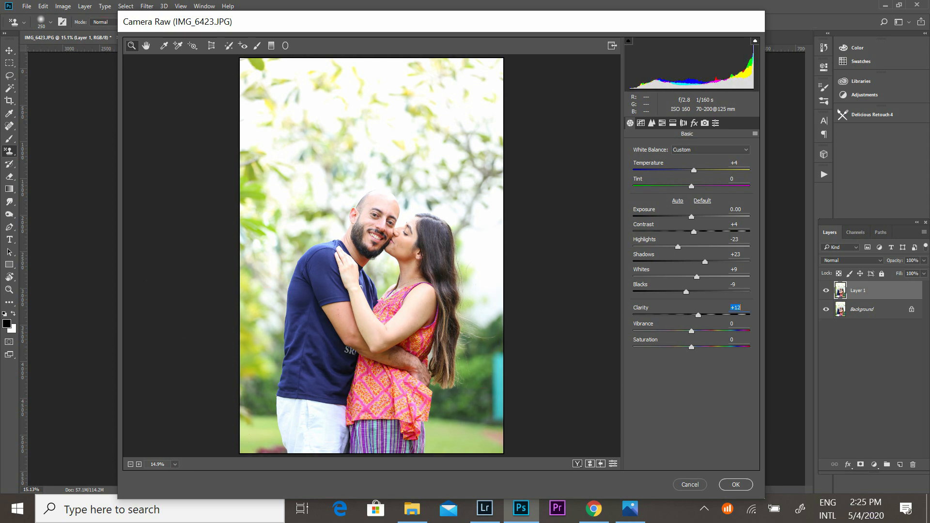
key("Down")
key("Down")
key("Down")
key("Down")
key("Down")
key("Down")
key("Down")
key("Down")
key("Down")
key("Down")
key("Down")
key("Down")
key("Down")
key("Down")
key("Down")
key("Down")
key("Down")
key("Down")
key("Down")
key("Down")
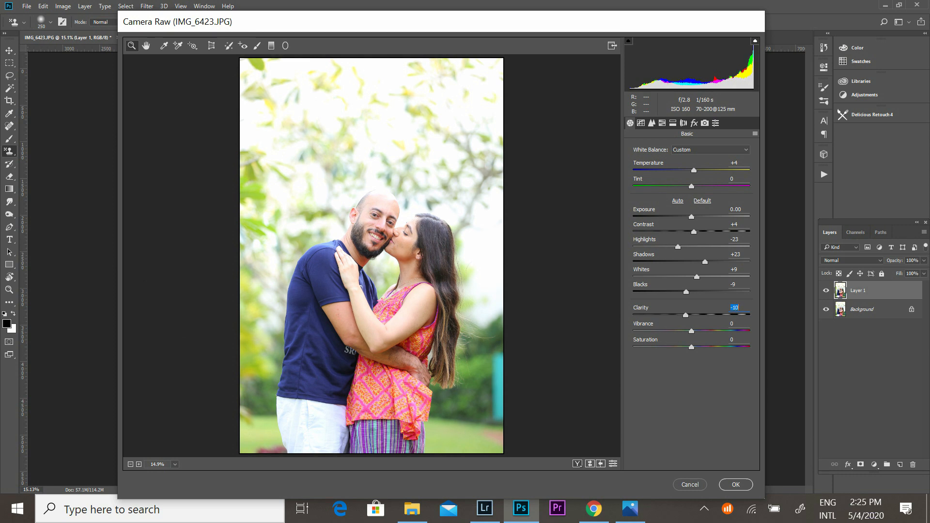
key("Up")
key("Up")
key("Up")
key("Up")
key("Up")
key("Up")
key("Up")
key("Up")
key("Up")
key("Down")
key("Down")
Step: Set Vibrance to +3 and compare the photo before and after, returning to the single view
key("Tab")
key("Up")
left_click(577, 464)
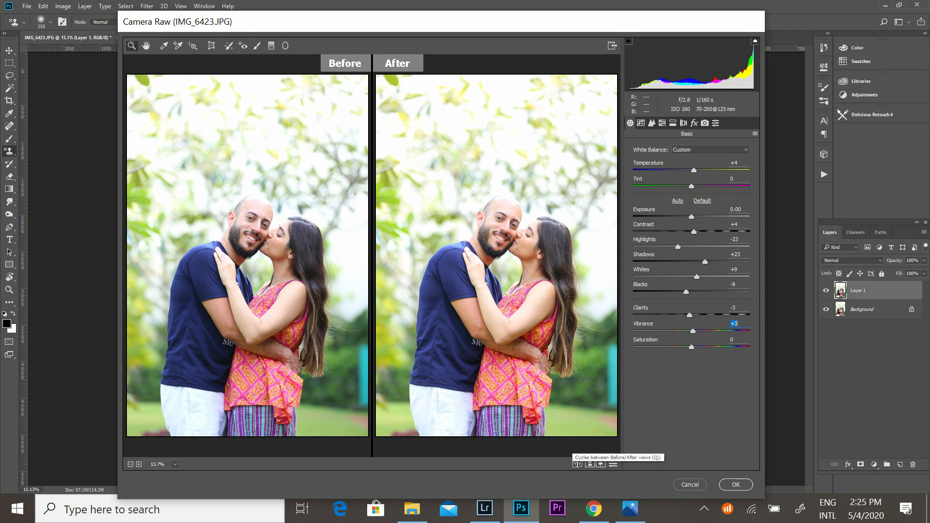
left_click(577, 464)
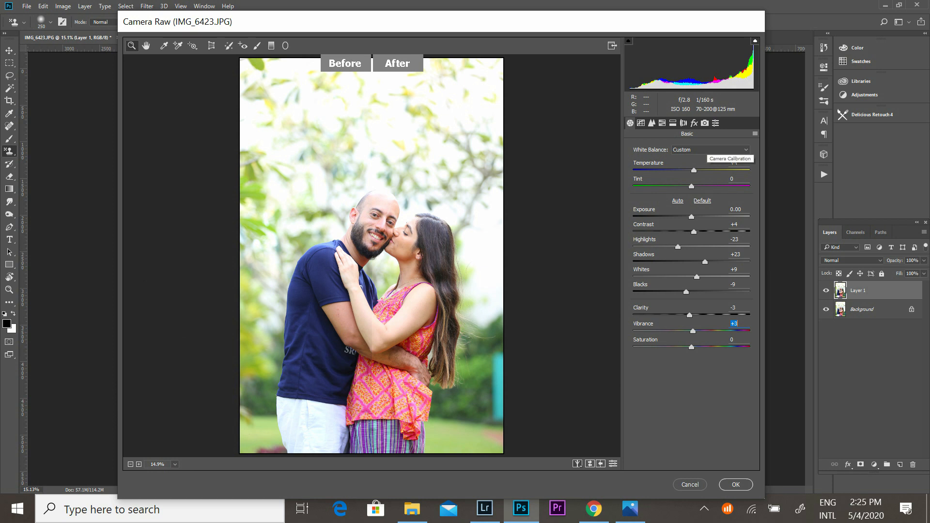
Step: Set the Green Primary hue to +43 in the camera calibration settings
left_click(705, 122)
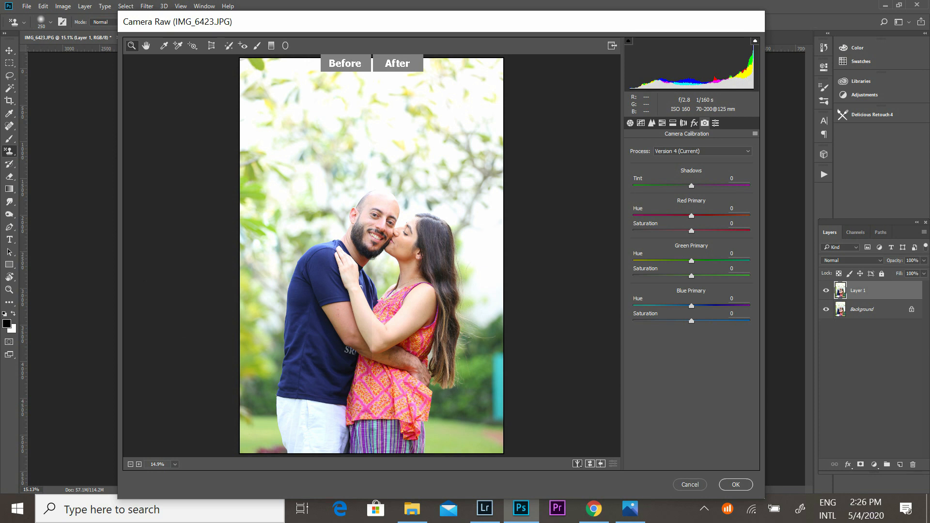
left_click_drag(691, 261, 750, 261)
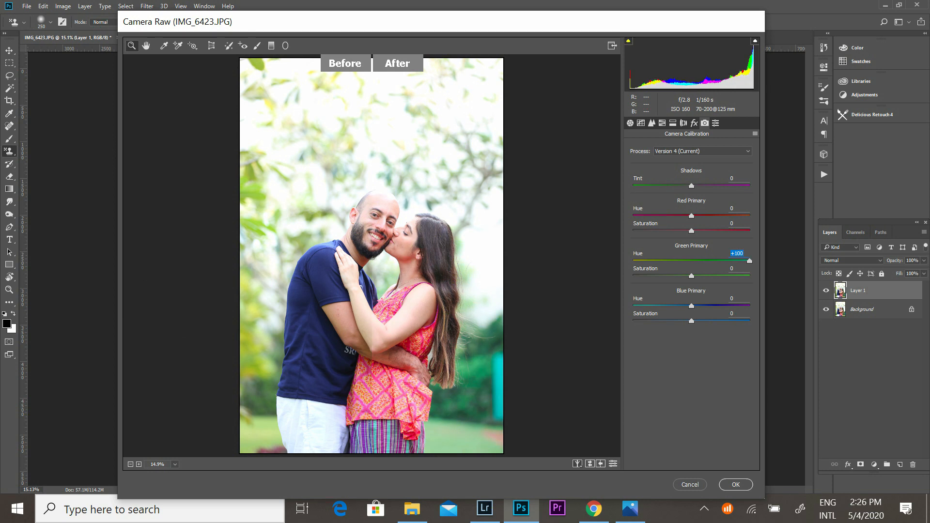
type("0")
key("Up")
key("Up")
key("Up")
key("Up")
key("Up")
key("Up")
key("Up")
key("Up")
key("Up")
key("Up")
key("Up")
key("Up")
key("Up")
key("Up")
key("Up")
key("Up")
key("Up")
key("Up")
key("Up")
key("Up")
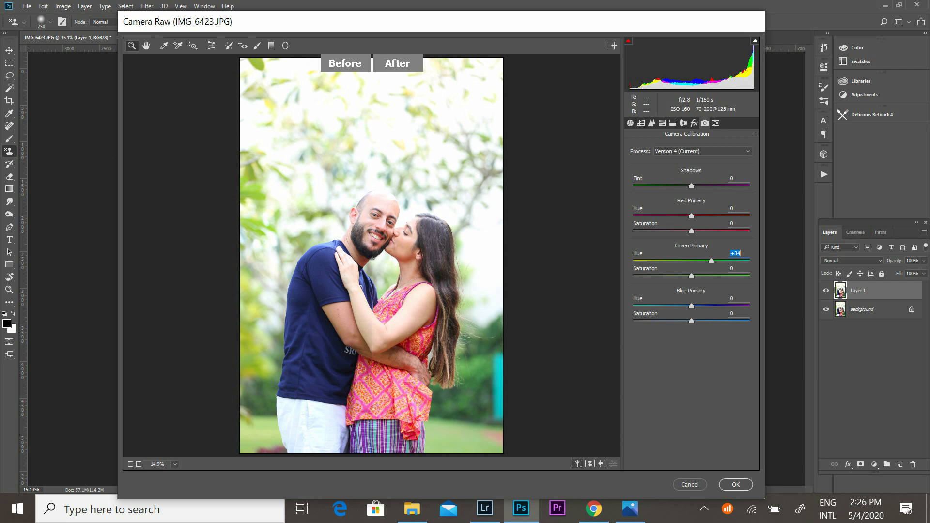
key("Up")
key("Up")
key("Up")
key("Up")
key("Up")
key("Up")
key("Up")
key("Up")
key("Up")
key("Up")
Step: Reduce the Green Primary saturation to -13
key("Tab")
key("Down")
key("Down")
key("Down")
key("Down")
key("Down")
key("Down")
key("Down")
key("Down")
key("Down")
key("Down")
key("Down")
key("Down")
key("Down")
key("Down")
key("Down")
key("Down")
key("Down")
key("Down")
key("Down")
key("Down")
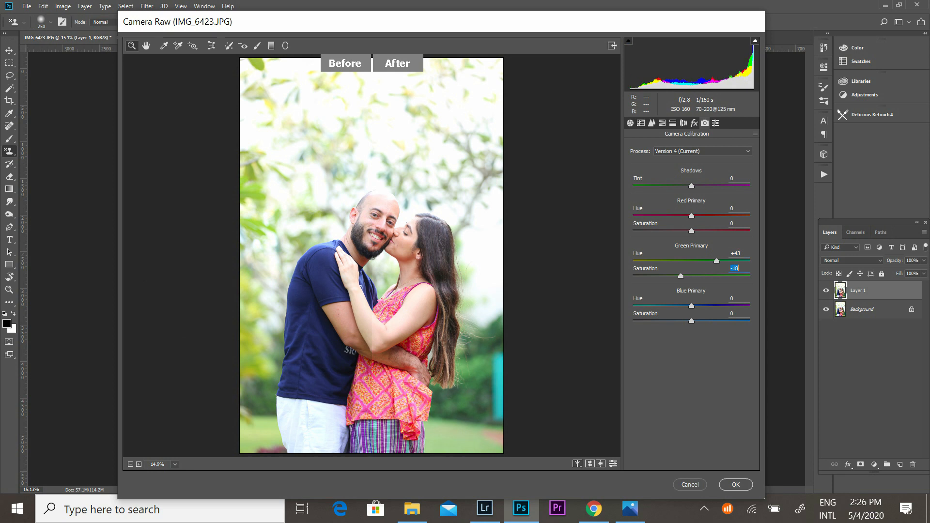
key("Up")
key("Up")
key("Up")
key("Up")
key("Up")
key("Up")
key("Up")
key("Up")
key("Up")
key("Up")
key("Up")
key("Up")
key("Up")
key("Up")
Step: Raise the Red Primary hue to +26
key("shift+Tab")
key("shift+Tab")
key("shift+Tab")
key("Up")
key("Up")
key("Up")
key("Up")
key("Up")
key("Up")
key("Up")
key("Up")
key("Up")
key("Up")
key("Up")
key("Up")
key("Up")
key("Up")
key("Up")
key("Up")
key("Up")
key("Up")
key("Up")
key("Up")
key("Down")
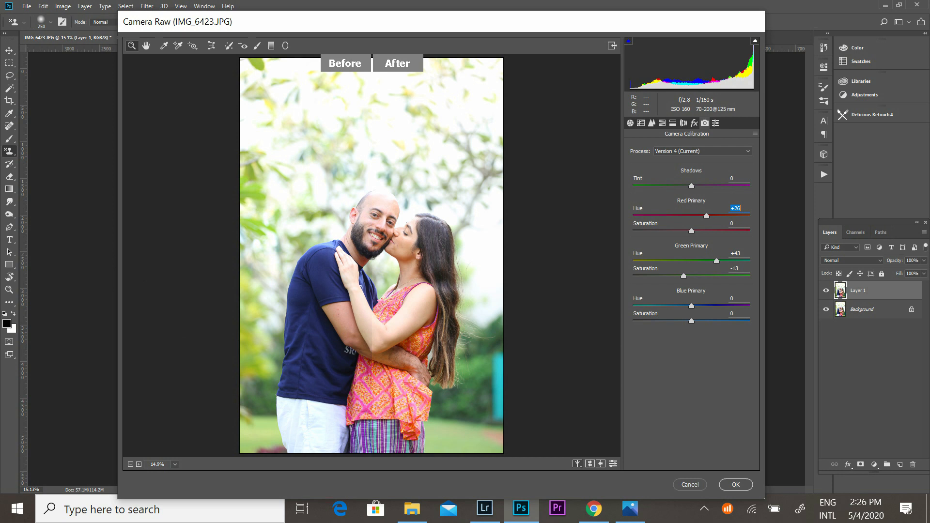
Step: Lower the Red Primary saturation in the camera calibration settings
key("Tab")
key("Down")
key("Down")
key("Down")
key("Down")
key("Down")
key("Down")
key("Down")
key("Down")
key("Down")
key("Down")
key("Down")
key("Down")
key("Down")
key("Down")
key("Down")
Step: Reduce the Red Primary hue slightly and apply the Camera Raw adjustments to Layer 1
key("shift+Tab")
key("Down")
key("Down")
left_click(735, 484)
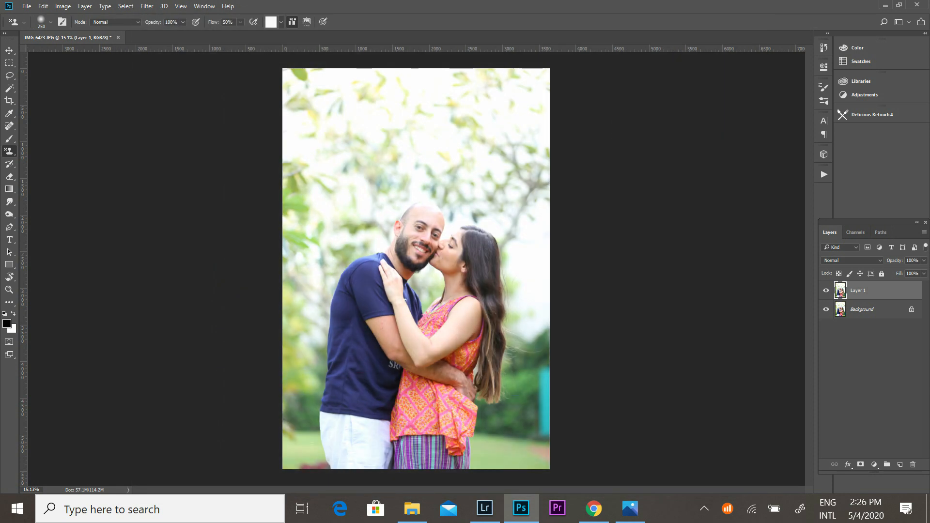
Step: Compare the photo with and without Layer 1 and inspect the couple up close
left_click(826, 291)
left_click(826, 291)
scroll(401, 247, "up", 8)
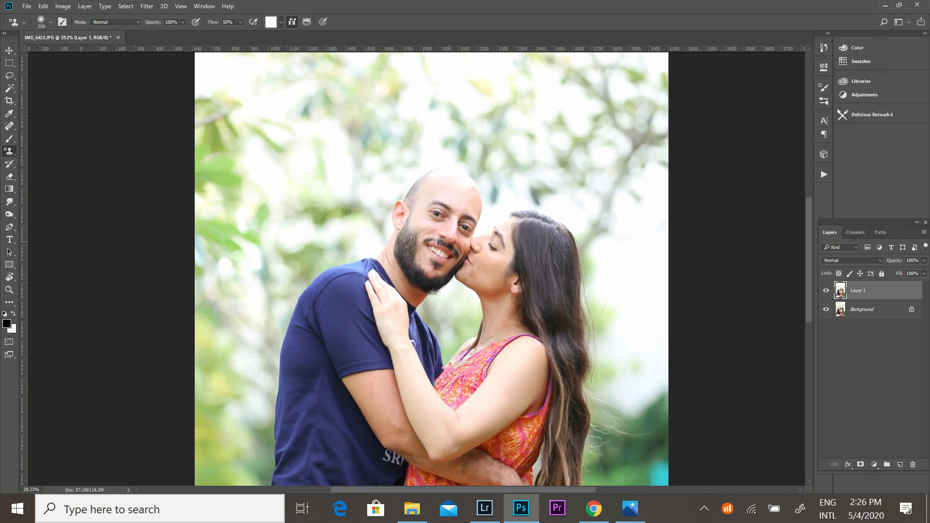
scroll(450, 231, "down", 7)
scroll(435, 268, "down", 5)
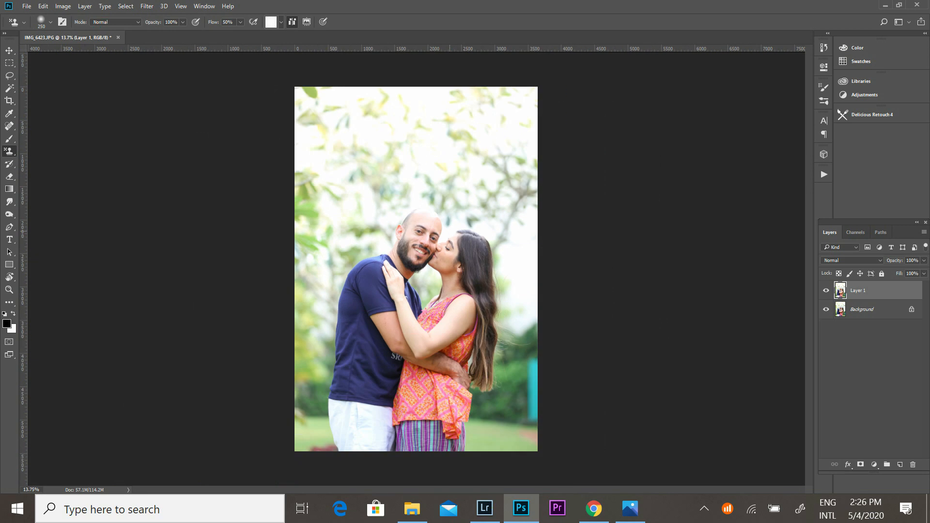
Step: Duplicate Layer 1 and activate the Spot Healing Brush in full-screen mode with the couple's faces in close-up
key("ctrl+j")
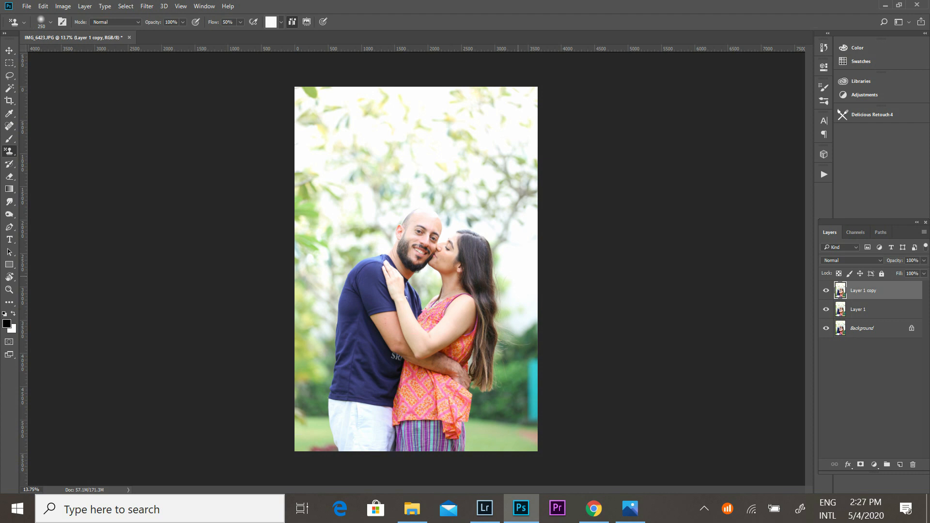
scroll(424, 251, "up", 6)
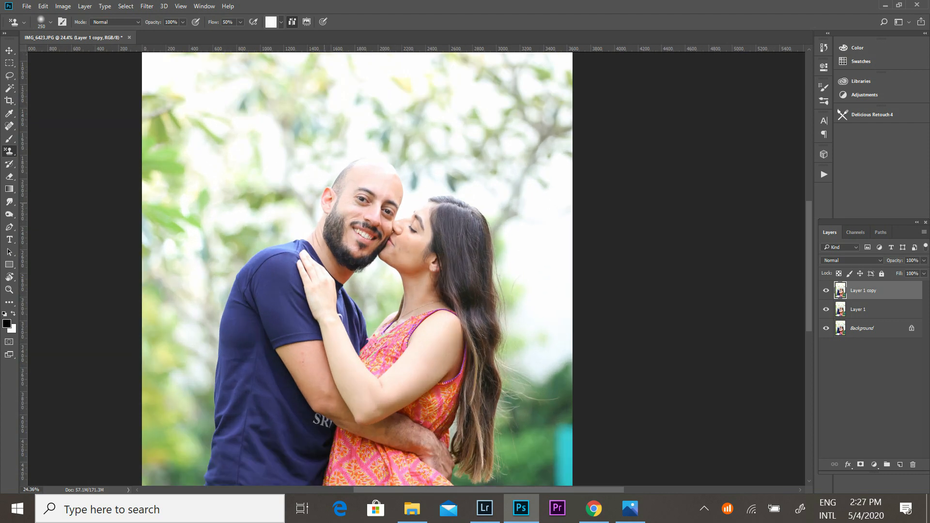
scroll(368, 201, "up", 4)
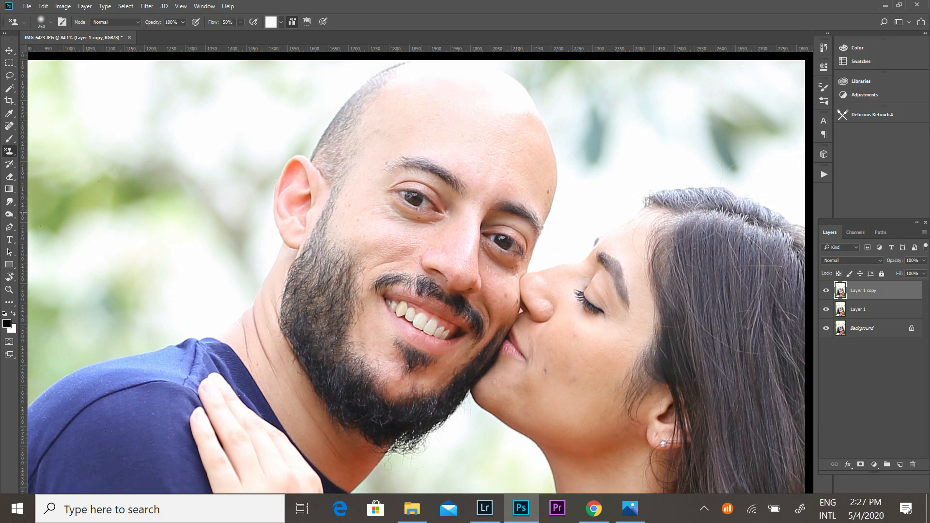
key("f")
key("j")
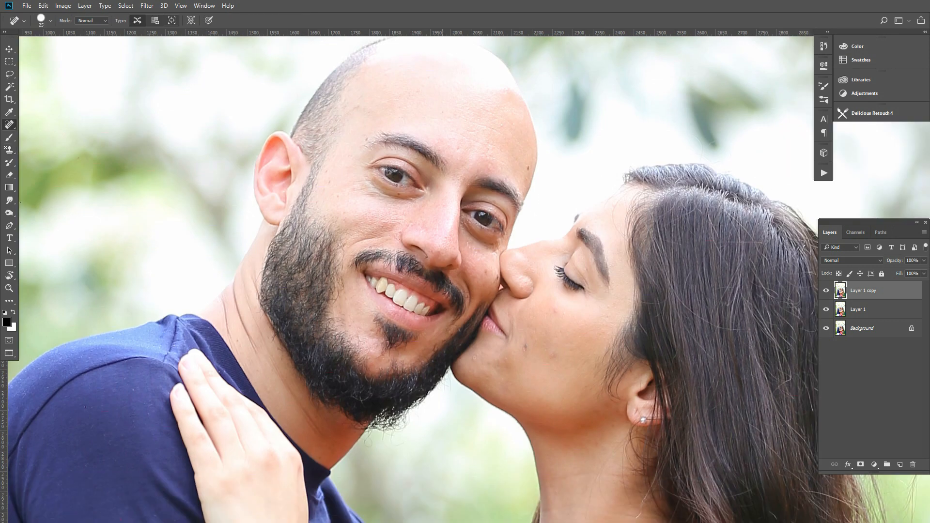
scroll(416, 280, "up", 3)
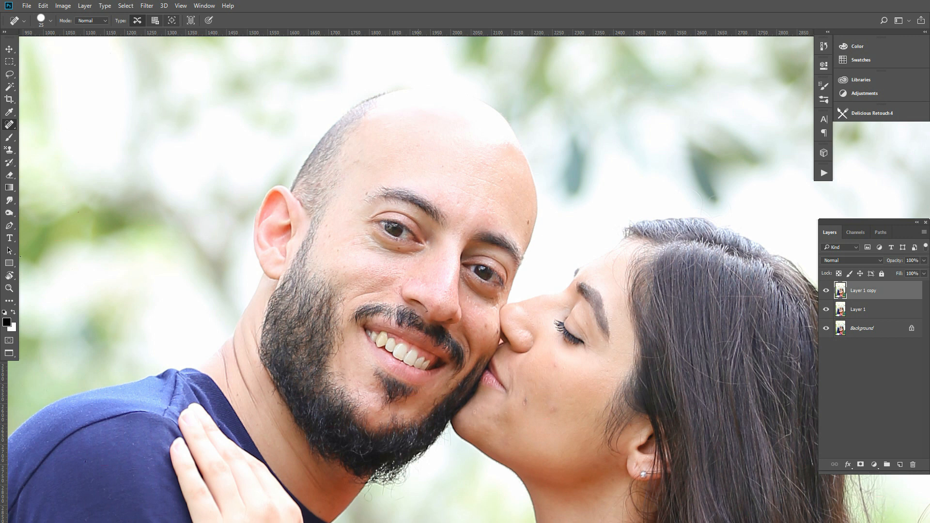
Step: Remove the blemishes from the man's forehead and around his eyebrows with the Spot Healing Brush
key("bracketleft")
left_click(369, 193)
left_click(357, 153)
left_click(388, 124)
key("bracketright")
left_click_drag(464, 177, 502, 190)
left_click(460, 193)
left_click(490, 216)
left_click(502, 181)
Step: Heal the spots on the woman's lower cheek and chin
left_click(525, 401)
left_click(548, 402)
left_click(472, 412)
left_click(498, 414)
scroll(498, 413, "down", 3)
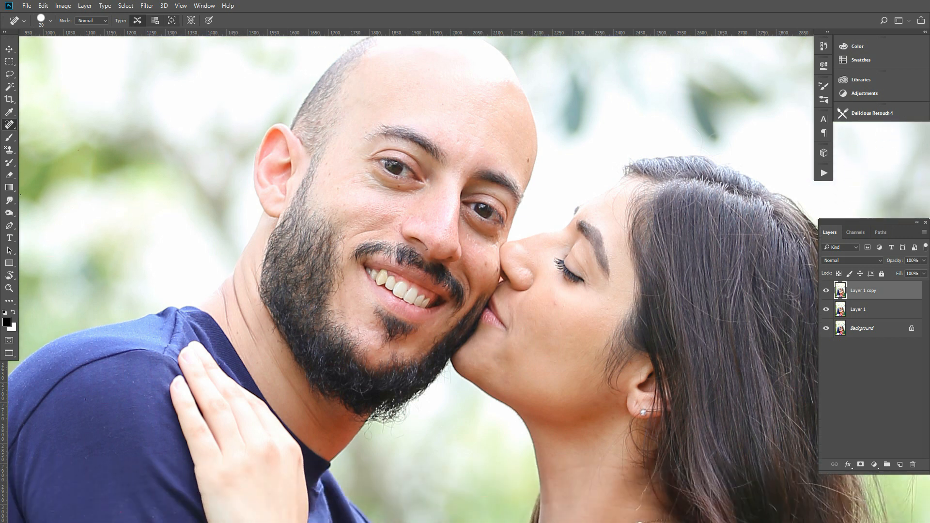
left_click(487, 382)
left_click(474, 366)
left_click(473, 363)
Step: Heal the marks on the woman's upper cheek and along her forehead hairline using a smaller brush for the hairline
left_click(555, 302)
left_click(568, 304)
left_click(618, 276)
key("bracketleft")
mouse_move(620, 189)
left_mouse_down()
mouse_move(613, 204)
mouse_move(621, 230)
left_mouse_up()
Step: Remove the mole at the man's temple and the remaining spot on his forehead
key("bracketright")
key("bracketright")
key("bracketleft")
left_click(527, 163)
left_click(454, 142)
Step: Heal the small marks on the man's cheek beside the nose and next to his other eye
key("ctrl+plus")
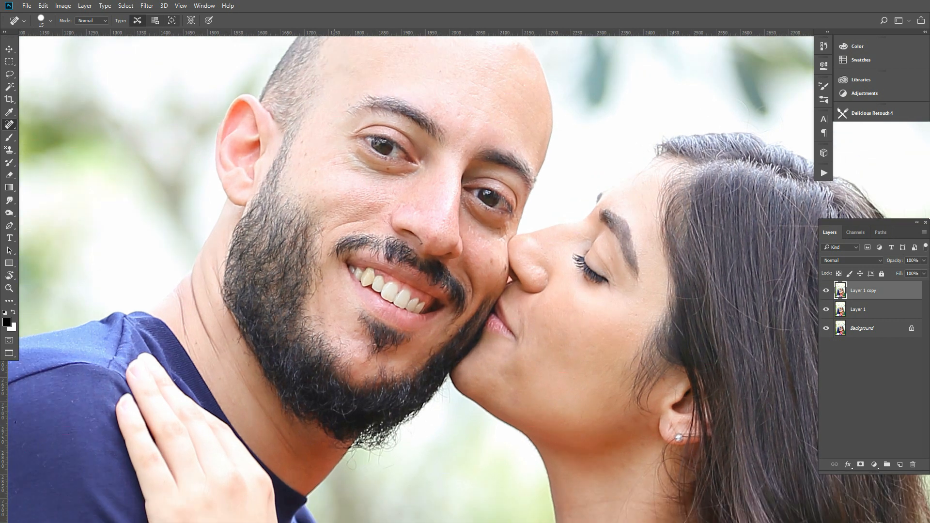
left_click(491, 263)
key("bracketright")
left_click(471, 230)
left_click(478, 237)
left_click(485, 245)
key("bracketleft")
left_click(331, 162)
Step: Heal the spots and lines on the man's neck below the beard with a larger healing brush
left_click(194, 342)
key("bracketright")
left_click_drag(217, 358, 206, 335)
left_click_drag(245, 387, 253, 407)
mouse_move(228, 360)
left_mouse_down()
mouse_move(258, 431)
mouse_move(288, 455)
left_mouse_up()
left_click(294, 455)
left_click(267, 417)
left_click(287, 437)
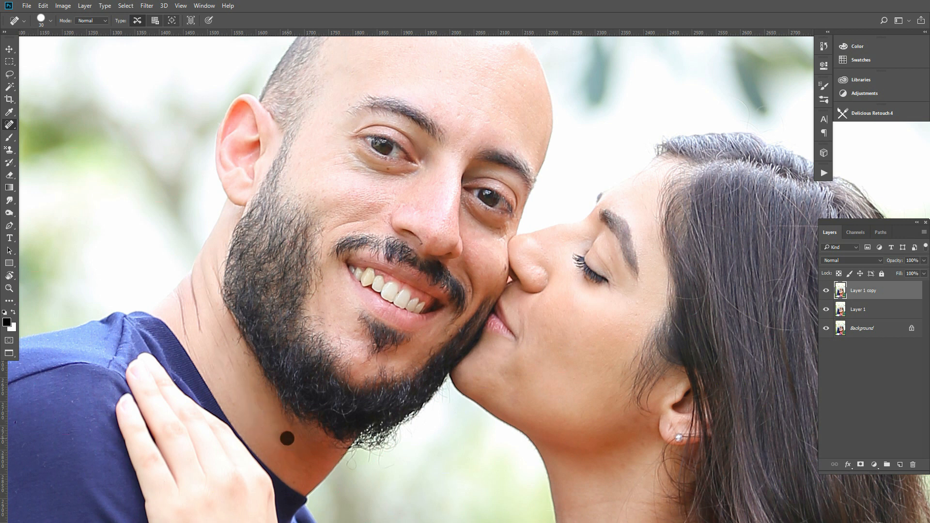
Step: Heal the lines and blemishes on the woman's neck with the Spot Healing Brush
scroll(287, 437, "down", 3)
scroll(416, 280, "down", 4)
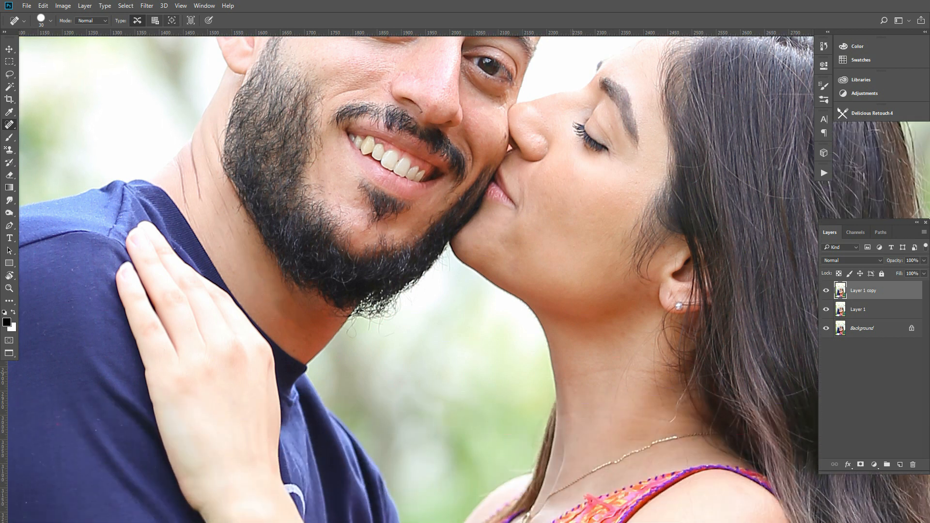
mouse_move(623, 363)
left_mouse_down()
mouse_move(609, 396)
mouse_move(628, 406)
mouse_move(616, 423)
left_mouse_up()
left_click_drag(638, 345, 651, 330)
scroll(651, 330, "down", 3)
left_click(609, 386)
left_click(686, 413)
left_click(655, 415)
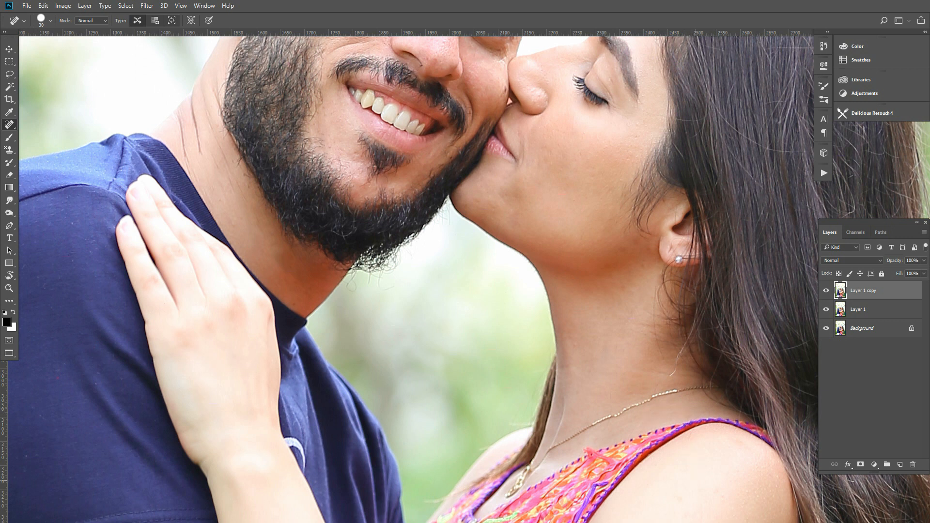
Step: Remove the marks from the woman's shoulder beside the dress strap
scroll(465, 279, "down", 5)
left_click_drag(701, 418, 694, 451)
left_click(714, 446)
left_click(720, 465)
Step: Heal the dark spots along the woman's upper arm, enlarging the healing brush partway through
scroll(720, 465, "down", 8)
scroll(465, 279, "down", 2)
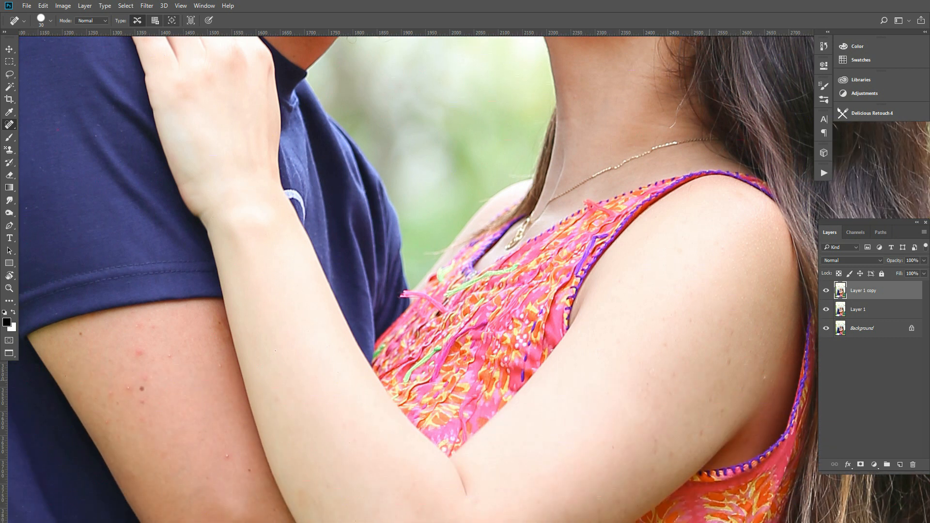
left_click(728, 361)
left_click(768, 377)
left_click(763, 380)
scroll(465, 279, "down", 2)
key("bracketright")
left_click(656, 402)
left_click(718, 367)
left_click(712, 357)
left_click(745, 342)
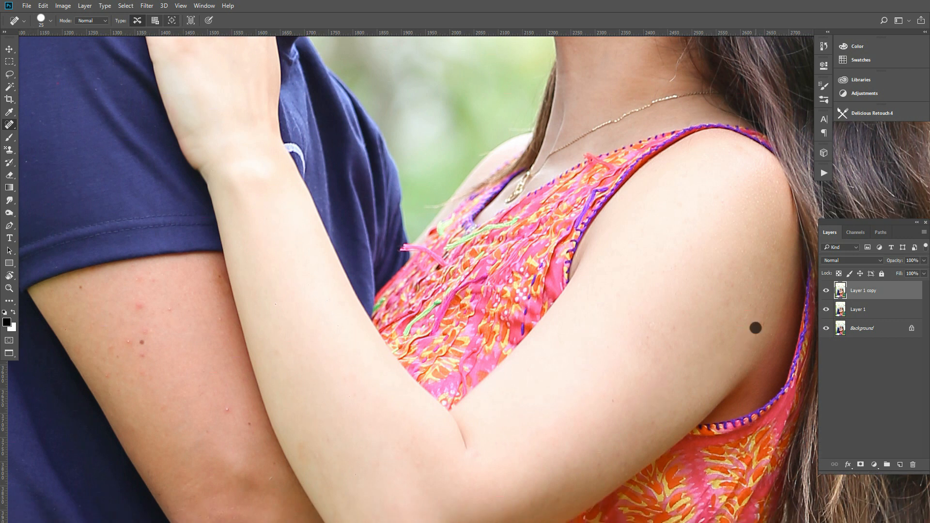
Step: Remove the moles and red spots from the man's arm below the sleeve
left_click(123, 344)
left_click(172, 312)
left_click(140, 342)
left_click(141, 352)
left_click(110, 358)
left_click(217, 318)
left_click(207, 429)
scroll(207, 429, "down", 2)
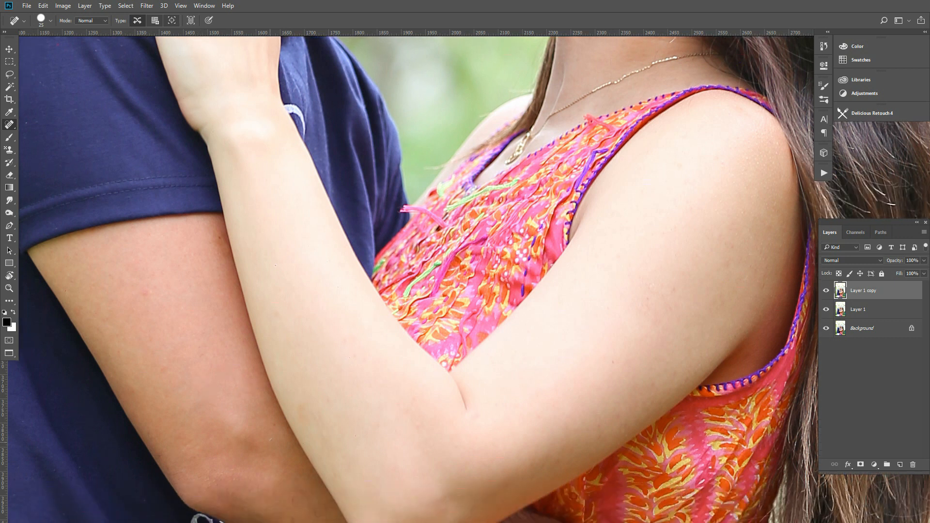
left_click(162, 371)
Step: Centre the whole photo in the workspace and move the Layers panel slightly closer to it
key("ctrl+minus")
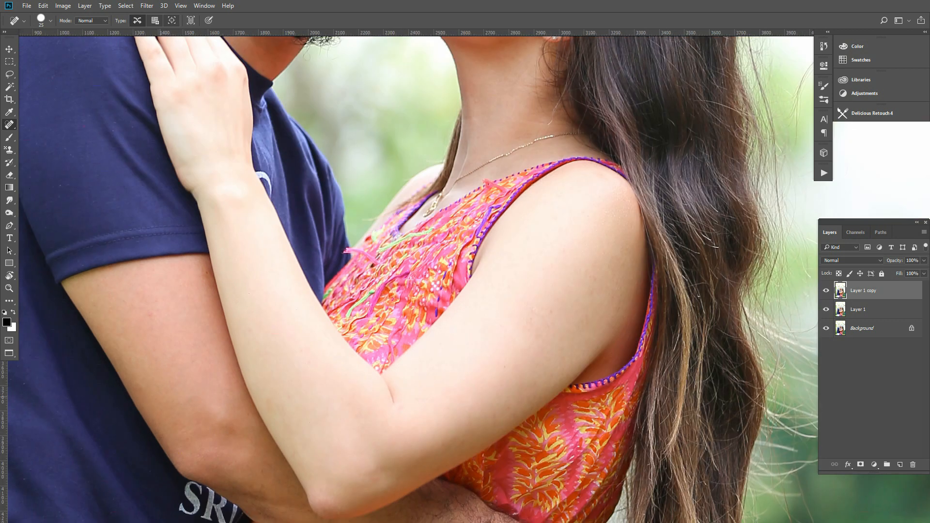
key("ctrl+minus")
scroll(168, 392, "down", 3)
scroll(168, 392, "down", 2)
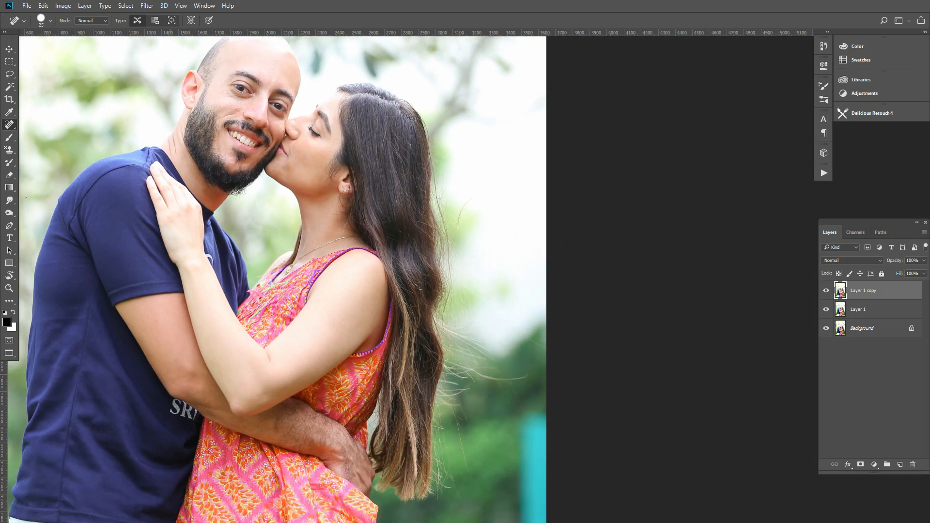
scroll(168, 392, "down", 2)
scroll(170, 390, "down", 2)
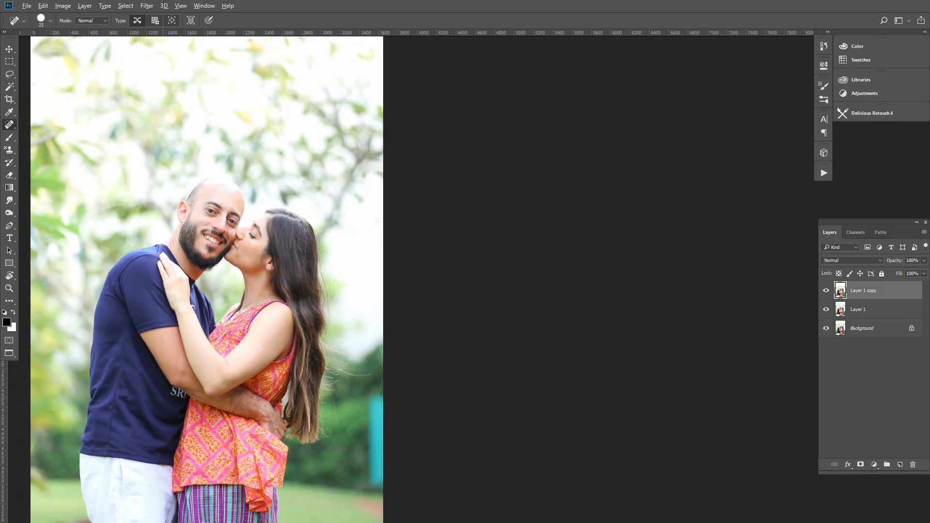
scroll(169, 395, "down", 2)
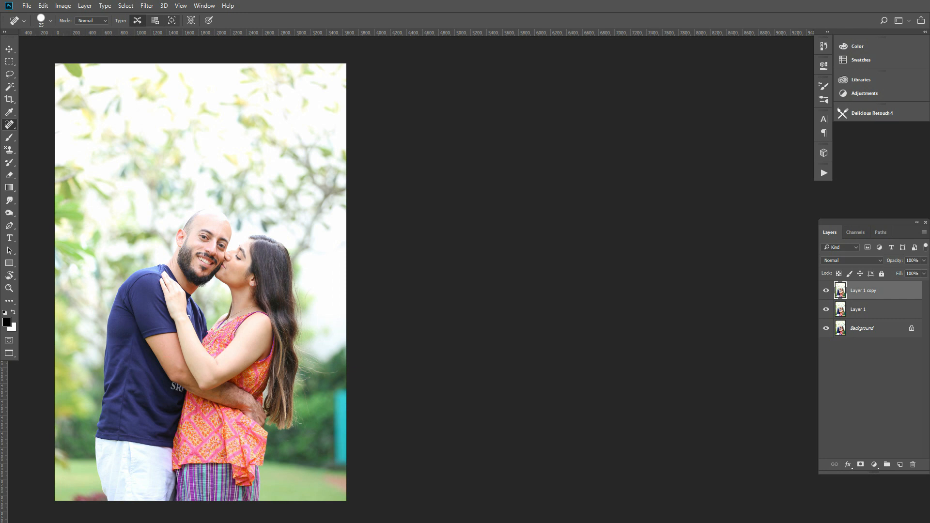
left_click(9, 49)
mouse_move(300, 310)
left_mouse_down()
mouse_move(425, 268)
mouse_move(492, 309)
left_mouse_up()
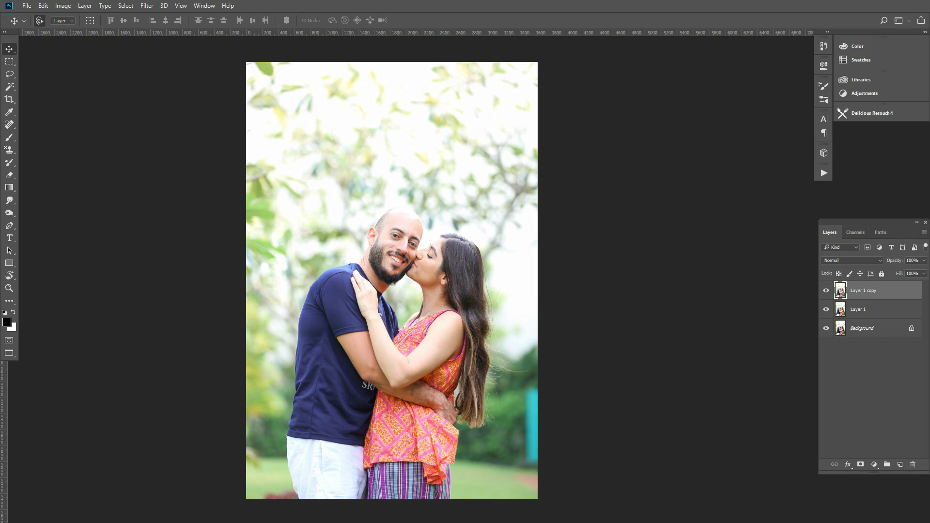
left_click(871, 388)
left_click_drag(870, 222, 855, 216)
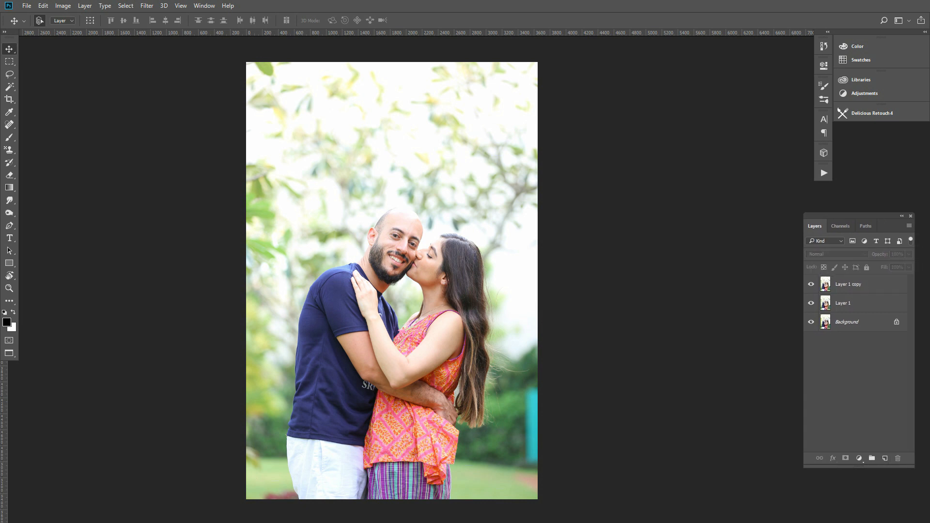
Step: Add a Curves adjustment layer and raise the RGB curve's midtones to brighten the photo
left_click(859, 457)
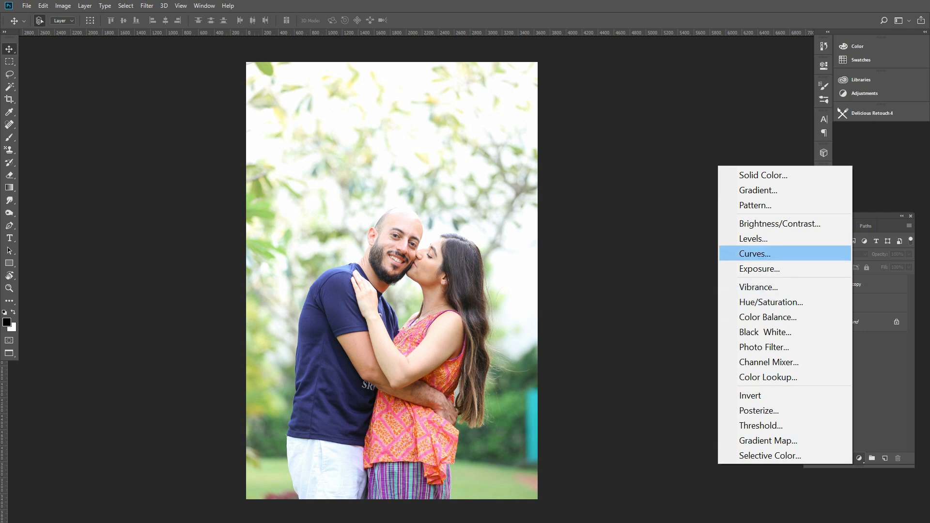
left_click(755, 253)
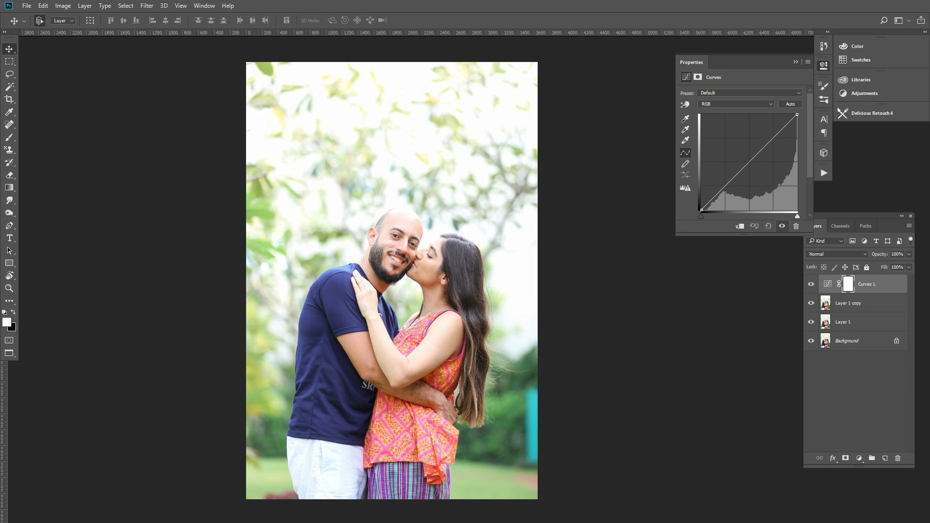
left_click_drag(750, 162, 744, 152)
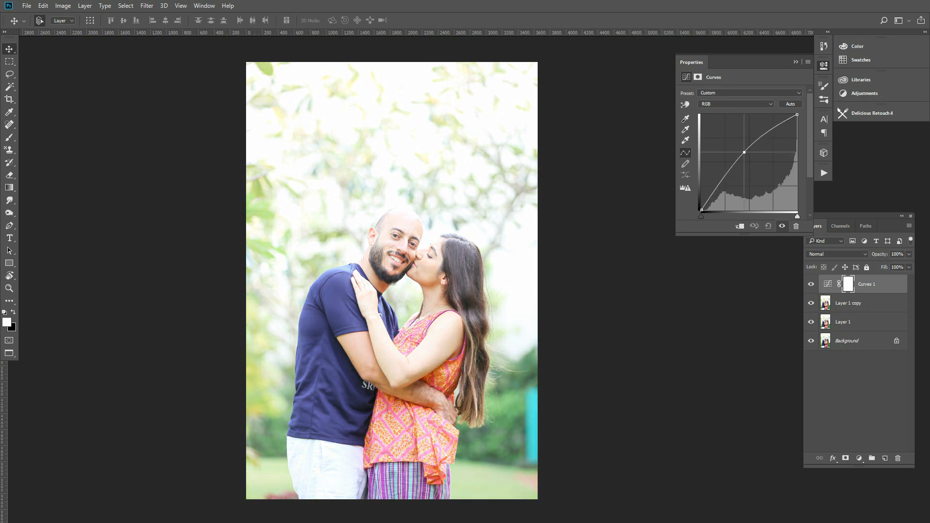
left_click_drag(745, 152, 744, 152)
Step: Raise the upper part of the Red channel curve slightly and close the curve settings
left_click(737, 104)
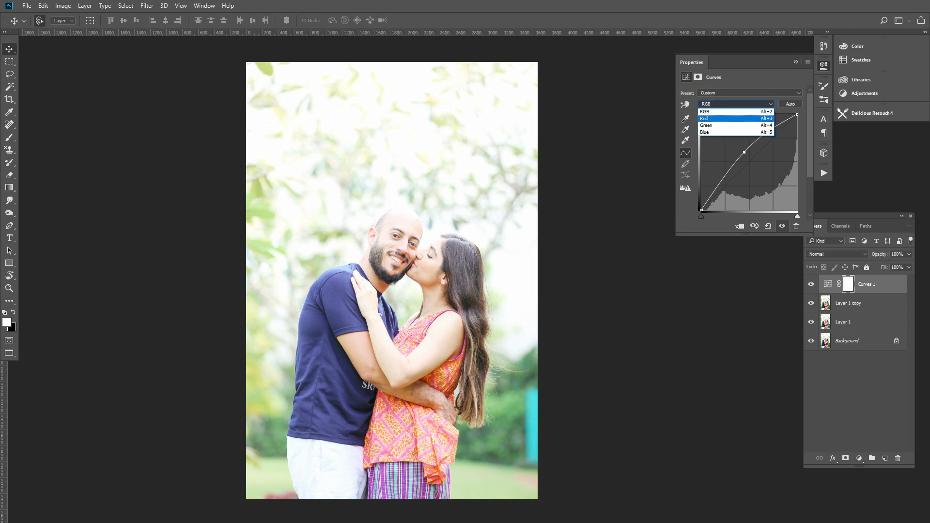
left_click(735, 119)
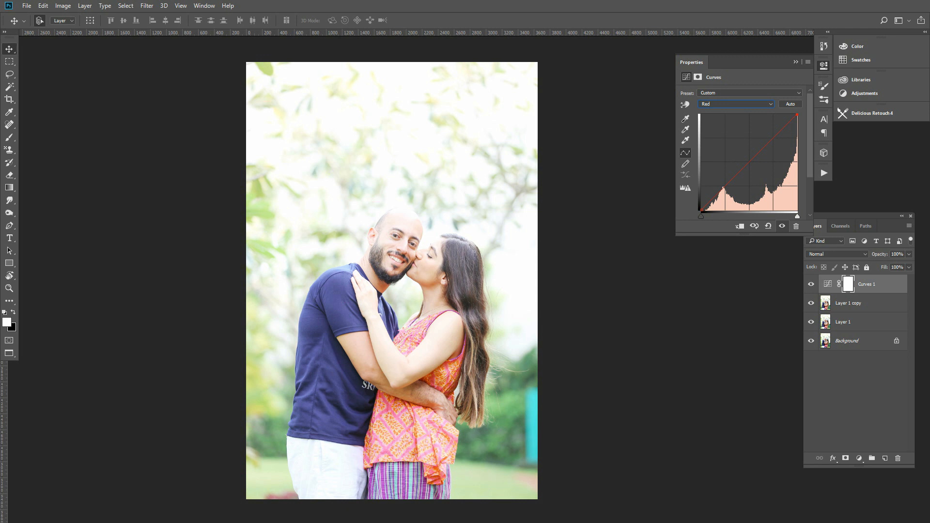
left_click_drag(771, 139, 769, 137)
left_click(828, 284)
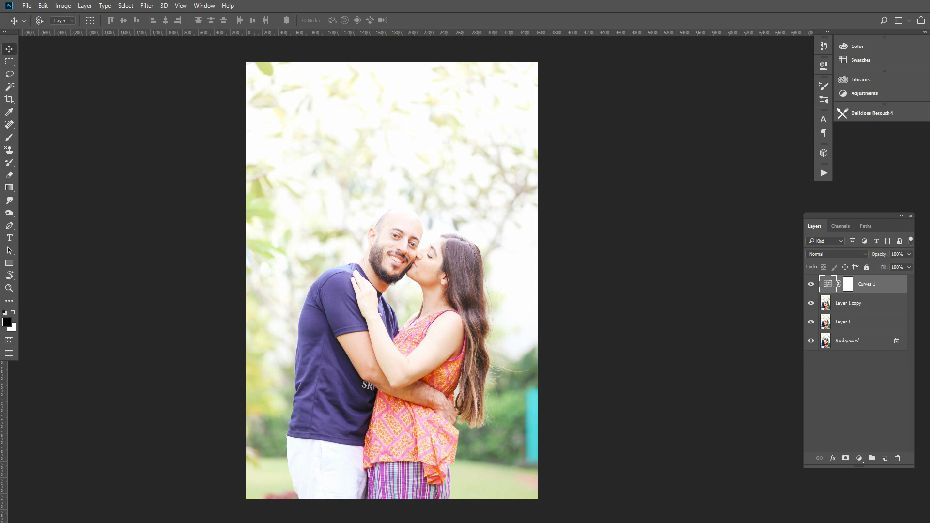
Step: Invert the Curves mask to black and set up a soft 700 px Brush with 16% flow
left_click(848, 284)
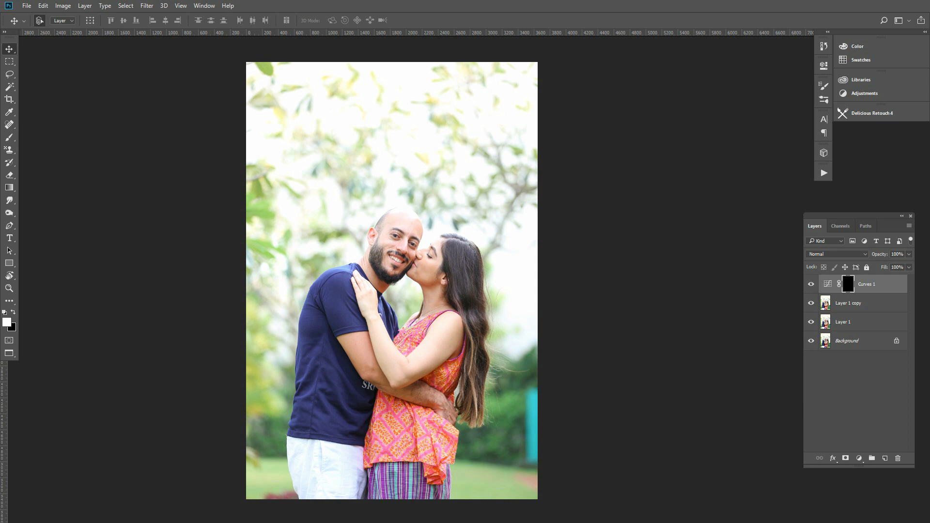
key("b")
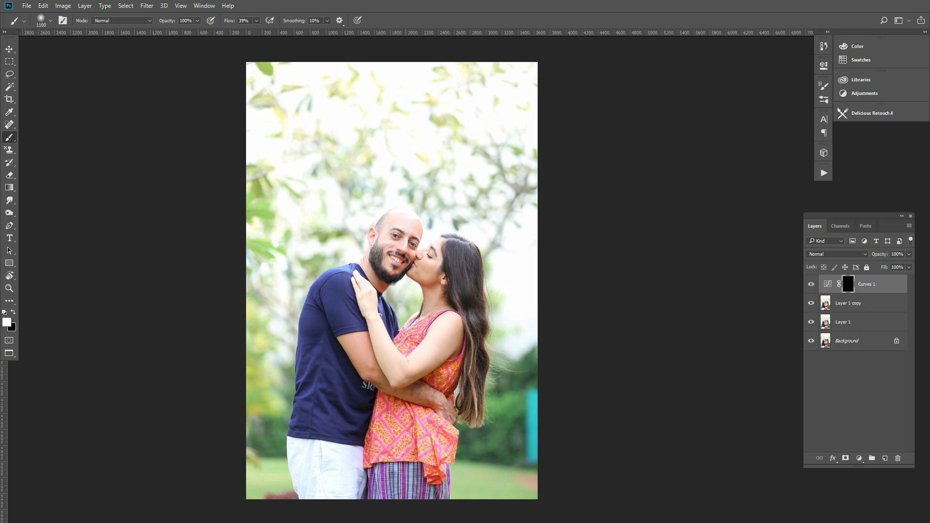
left_click_drag(257, 21, 246, 22)
key("[")
key("[")
key("[")
left_click(50, 21)
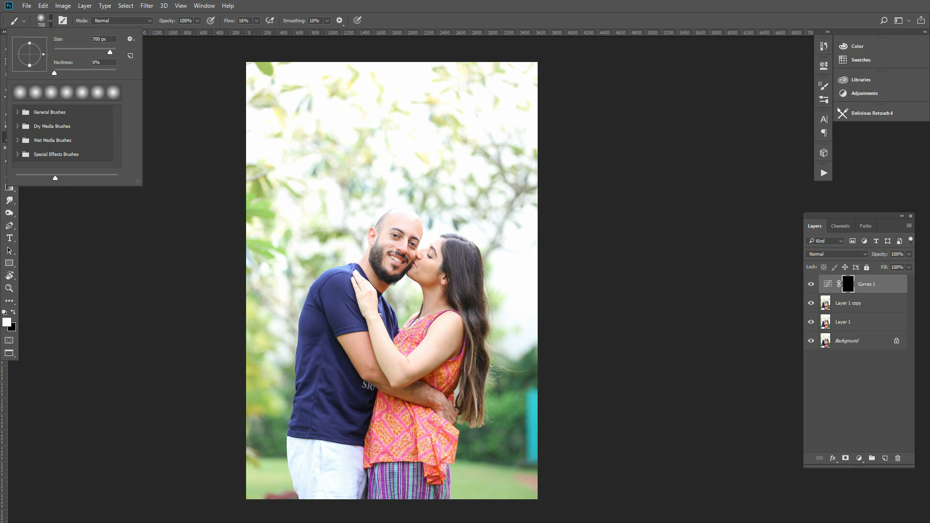
Step: Set the brush flow to 15% and paint white on the Curves mask over the couple's faces and arms
left_click(257, 21)
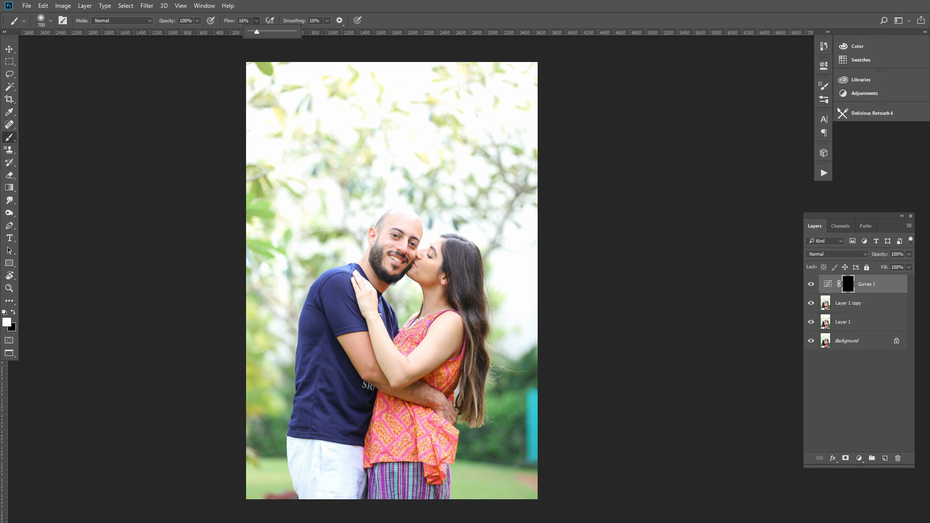
key("bracketright")
key("bracketleft")
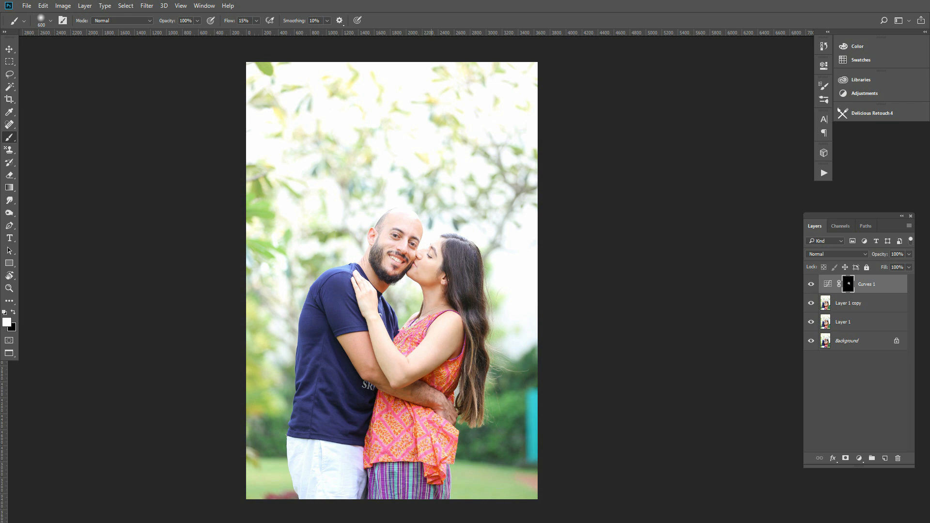
key("ctrl+plus")
key("ctrl+plus")
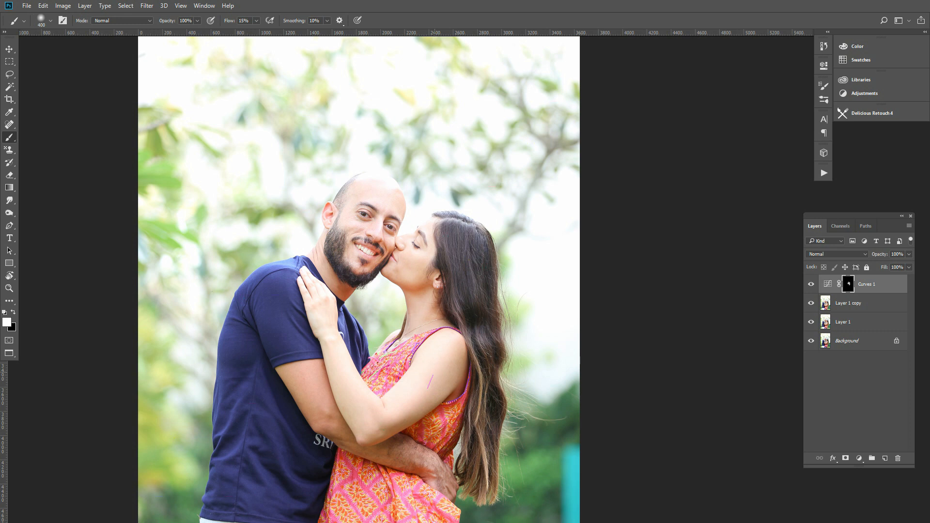
key("bracketright")
mouse_move(313, 391)
left_mouse_down()
mouse_move(322, 418)
mouse_move(430, 463)
left_mouse_up()
key("ctrl+minus")
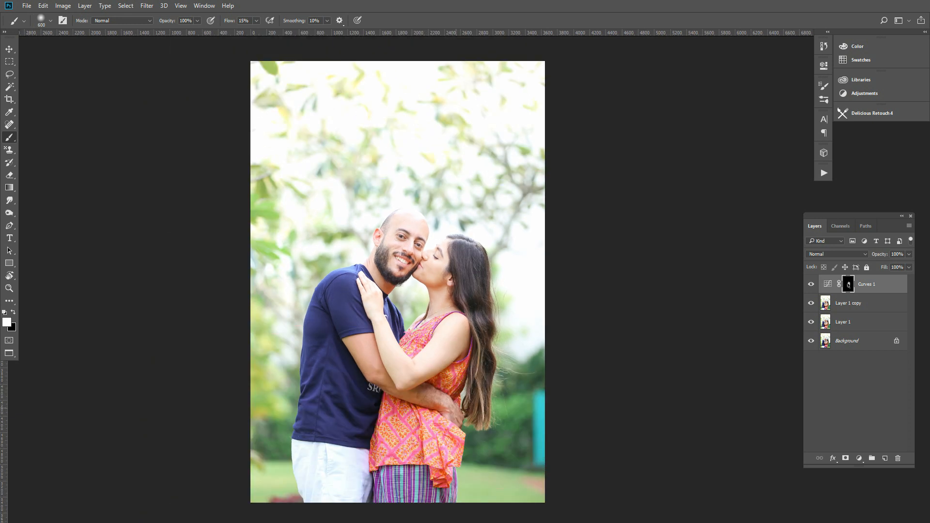
Step: Paint white on the Curves 1 mask over the arms with a 500 px brush, and enlarge it for the upper background foliage
mouse_move(352, 339)
left_mouse_down()
mouse_move(372, 368)
mouse_move(360, 346)
left_mouse_up()
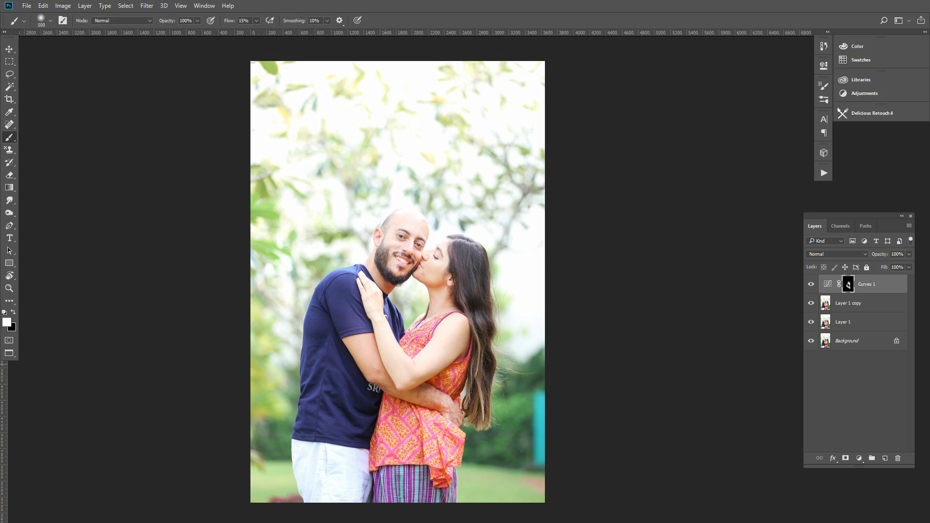
key("bracketright")
mouse_move(448, 120)
left_mouse_down()
mouse_move(531, 140)
mouse_move(388, 121)
mouse_move(258, 200)
mouse_move(258, 242)
mouse_move(304, 148)
left_mouse_up()
Step: Set the brush flow to 24% and paint white on the Curves 1 mask over the background along both sides with an 1800 px brush
left_click(257, 20)
left_click(256, 20)
left_click(256, 21)
left_click_drag(256, 32, 260, 32)
left_click(257, 21)
left_click_drag(265, 262, 262, 295)
left_click_drag(286, 334, 294, 382)
key("ctrl+minus")
left_click_drag(322, 424, 324, 456)
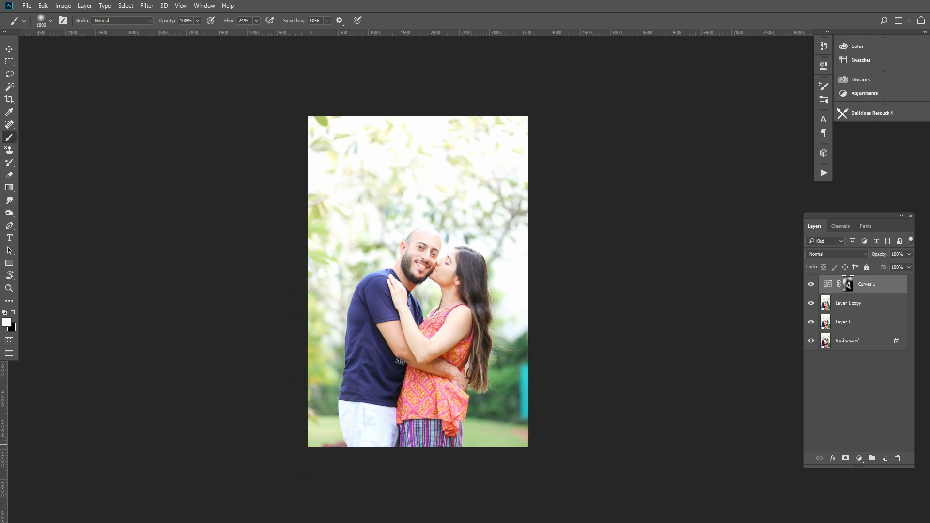
left_click_drag(527, 385, 493, 448)
left_click_drag(523, 242, 526, 213)
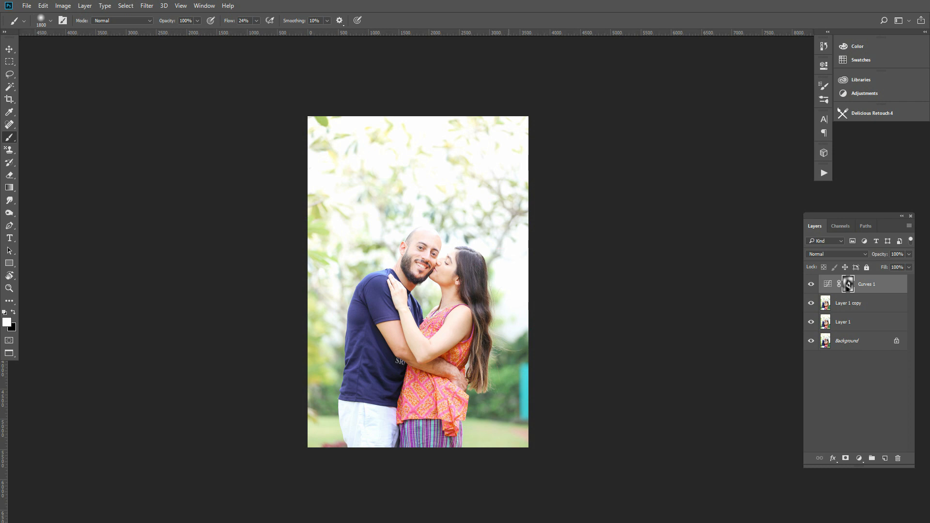
Step: Compare the edited photo with the original Background by hiding and restoring all layers above it
key("ctrl+plus")
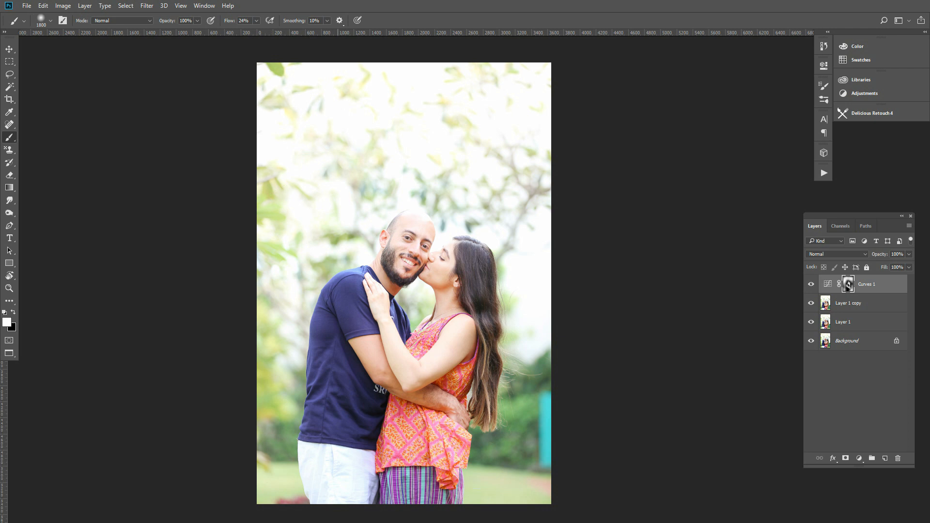
left_click_drag(811, 284, 811, 322)
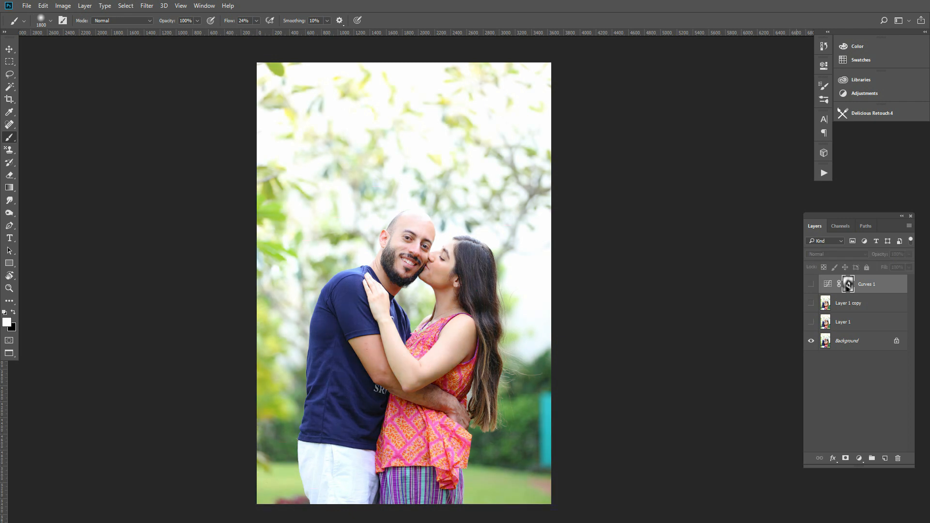
left_click_drag(811, 284, 811, 322)
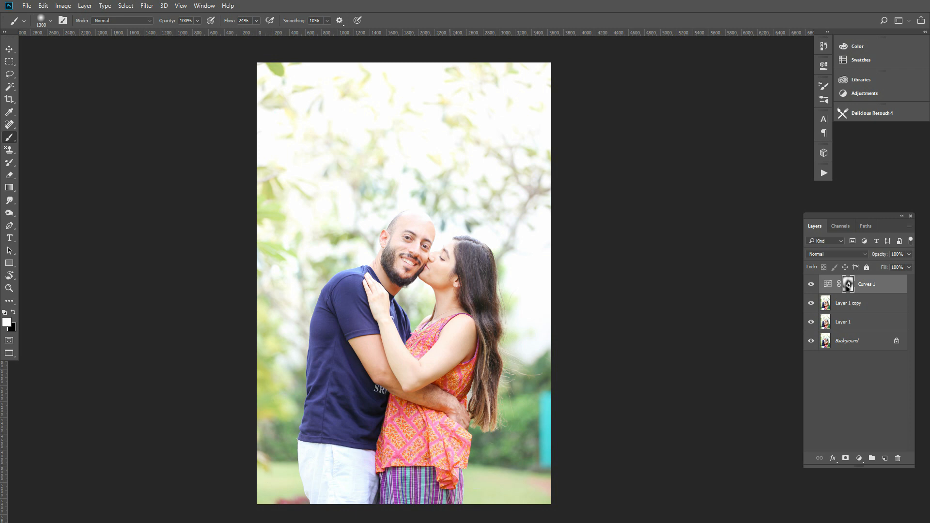
Step: Merge the Curves 1, Layer 1 copy and Layer 1 layers into a single layer above the Background
key("v")
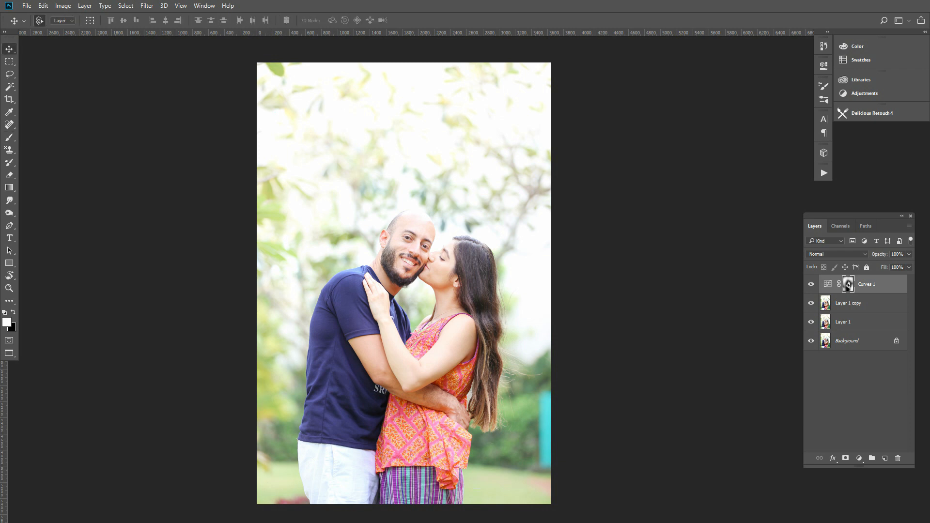
left_click(852, 322, "shift")
right_click(872, 310)
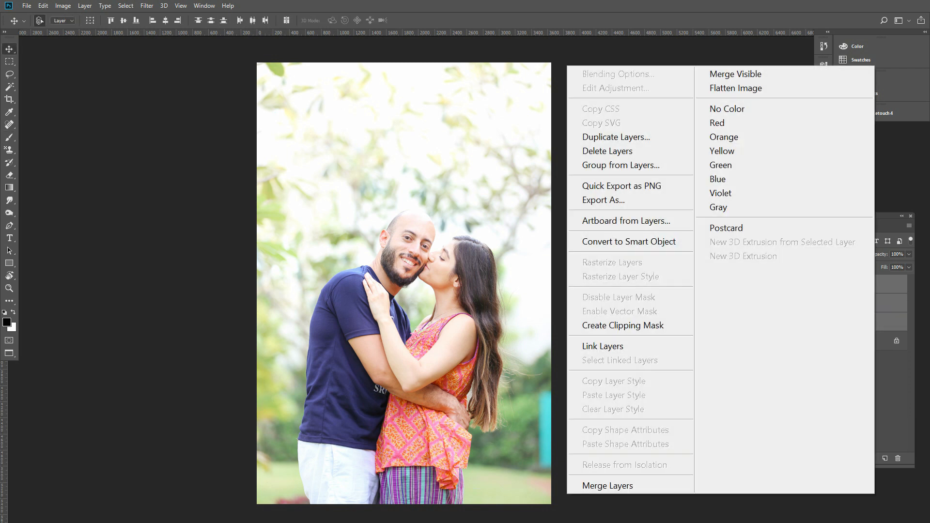
left_click(607, 486)
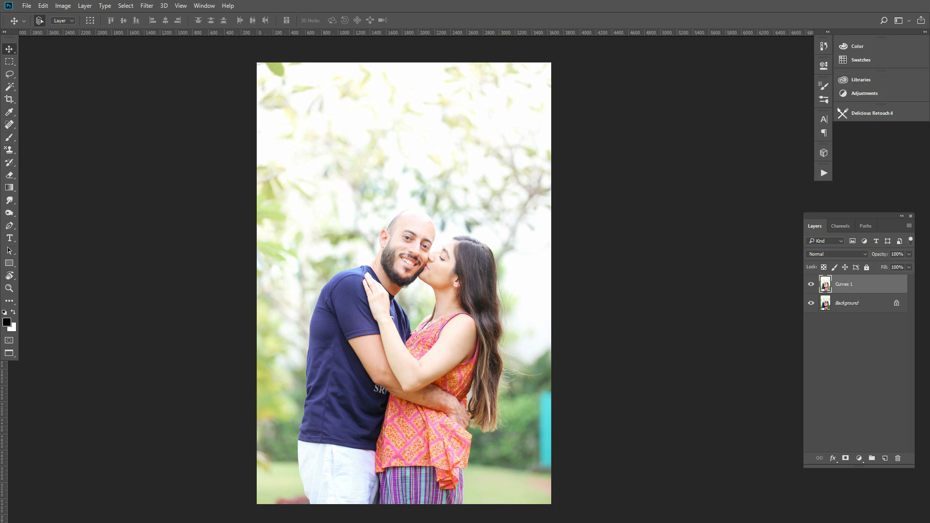
Step: Try to play the Dodge & Burn action from the FJH Photo set on the merged layer
left_click(823, 173)
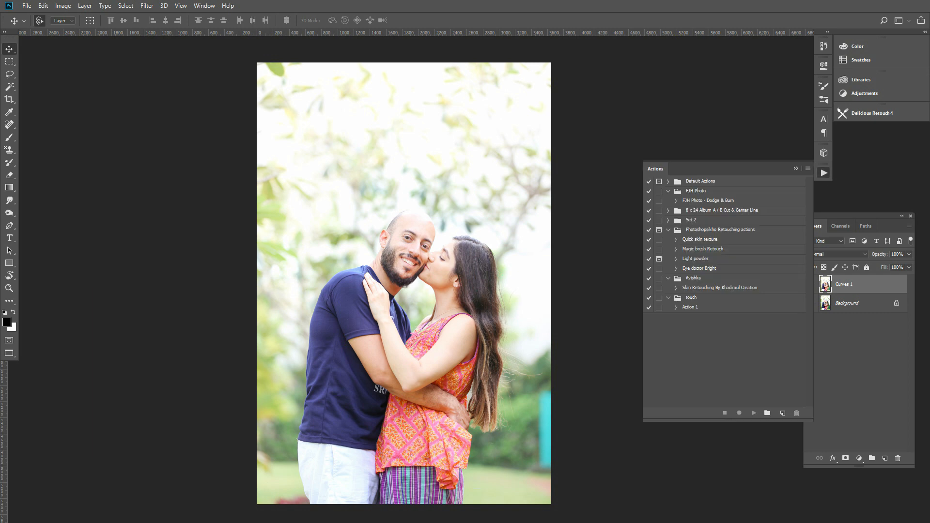
left_click(708, 201)
left_click(754, 413)
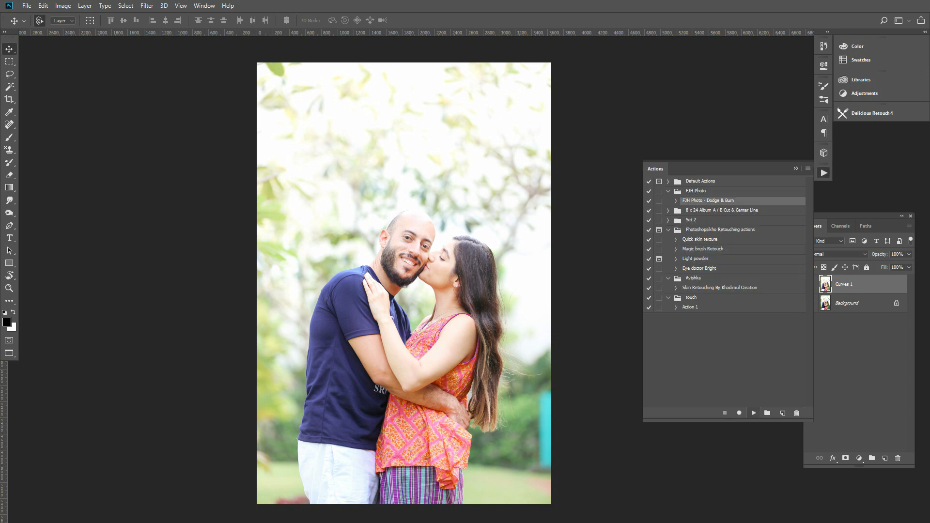
left_click(795, 169)
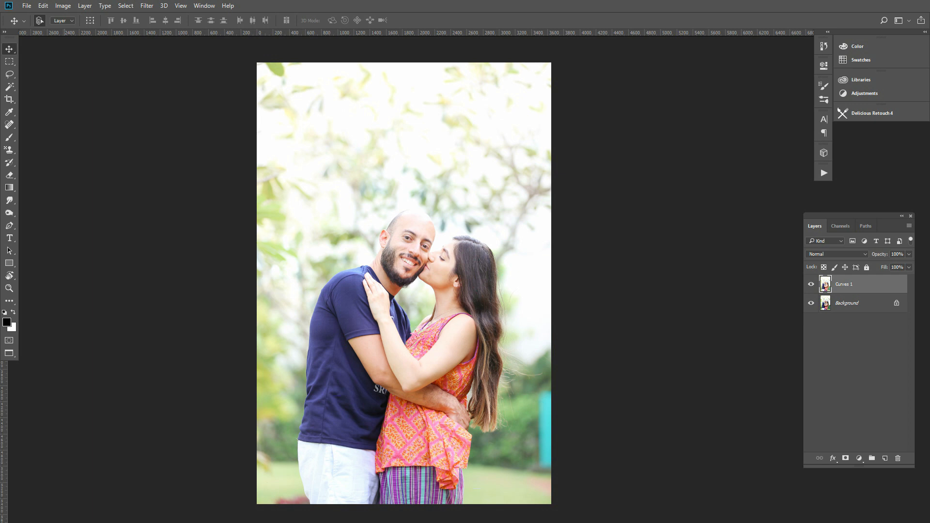
Step: Add a new Curves adjustment layer and pull down the RGB curve's midtones to darken the photo
scroll(404, 283, "down", 2)
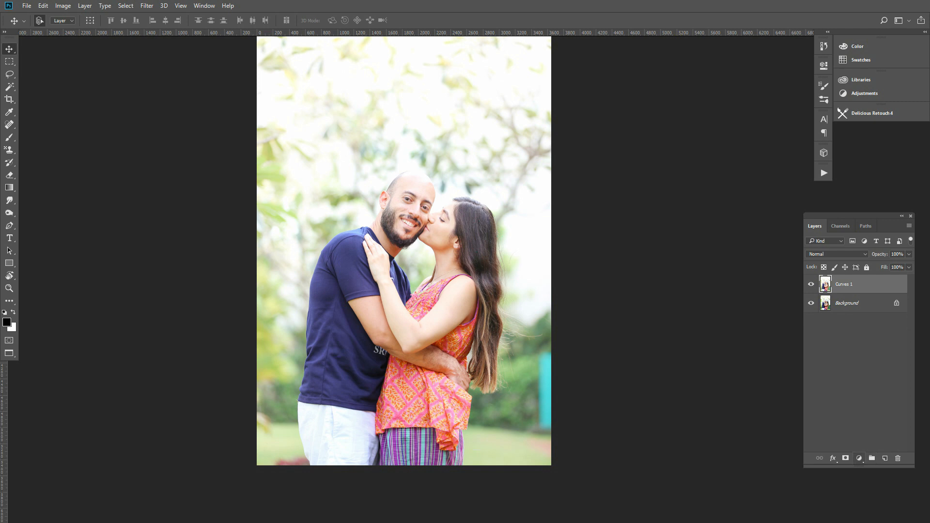
left_click(859, 457)
left_click(741, 252)
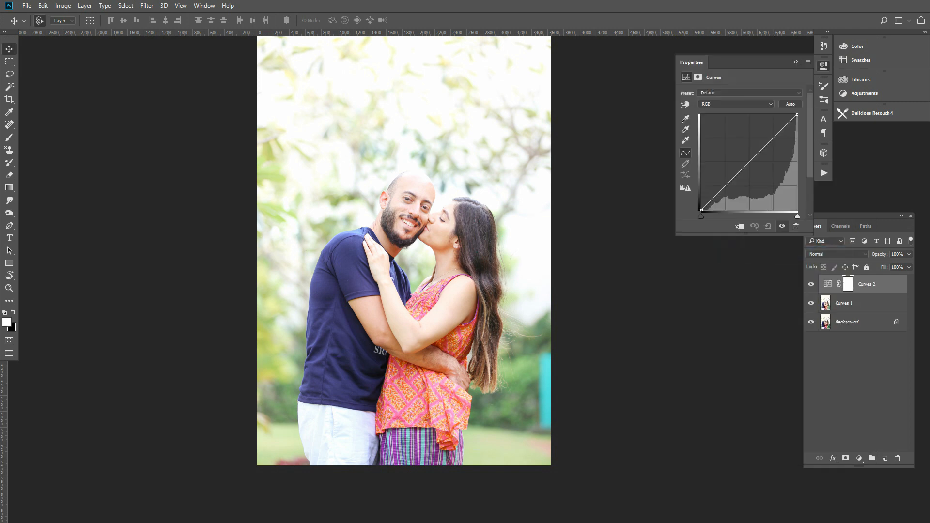
left_click_drag(748, 163, 756, 172)
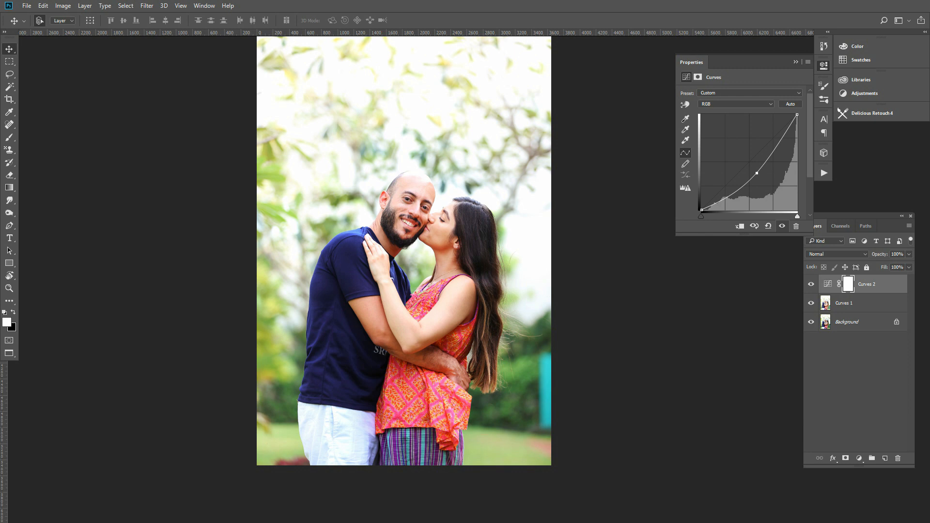
Step: Invert the Curves 2 mask to black and set up a 250 px Brush with 14% flow
key("ctrl+i")
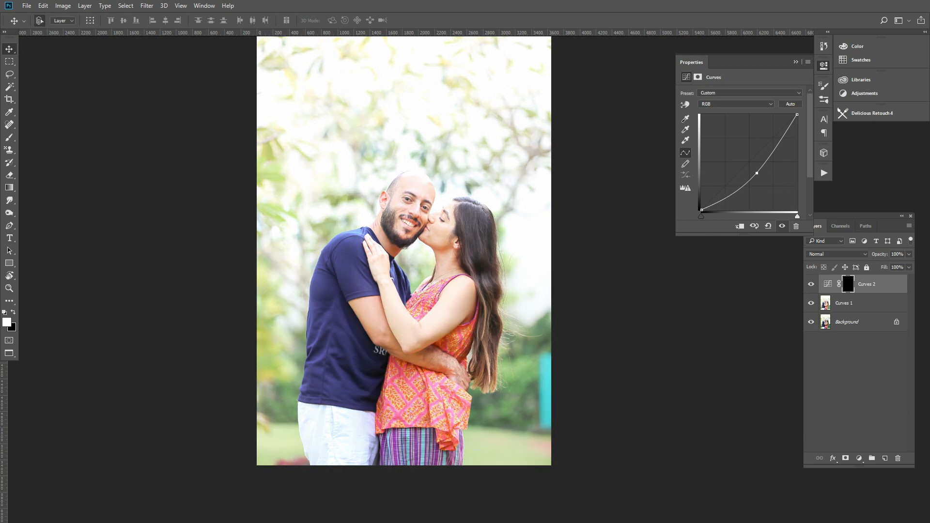
key("b")
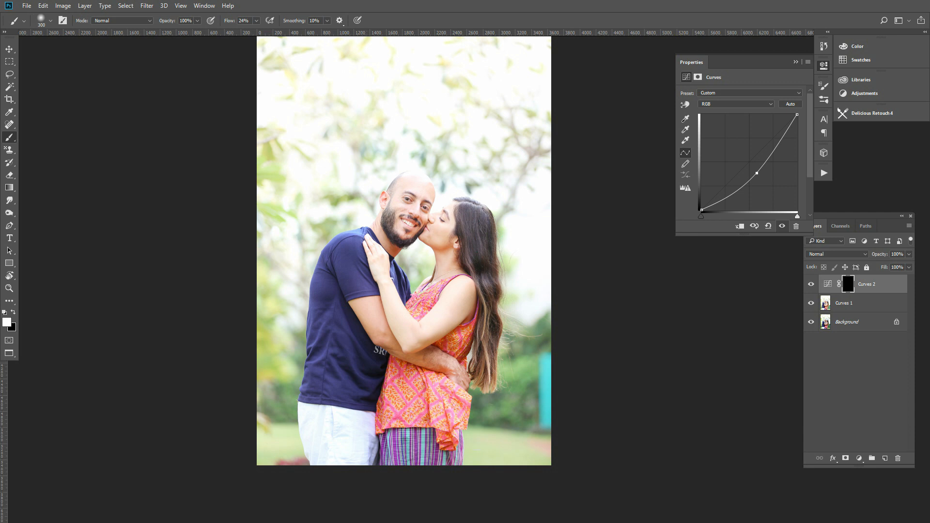
left_click_drag(257, 21, 251, 23)
key("[")
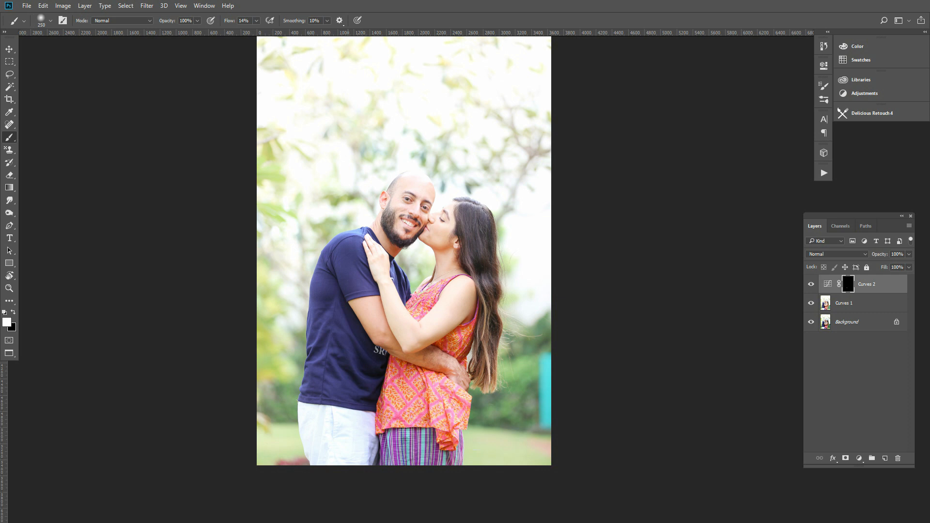
Step: Paint white on the Curves 2 mask over the man's shirt and beard and along the woman's long hair
left_click_drag(366, 287, 364, 265)
left_click_drag(389, 224, 395, 234)
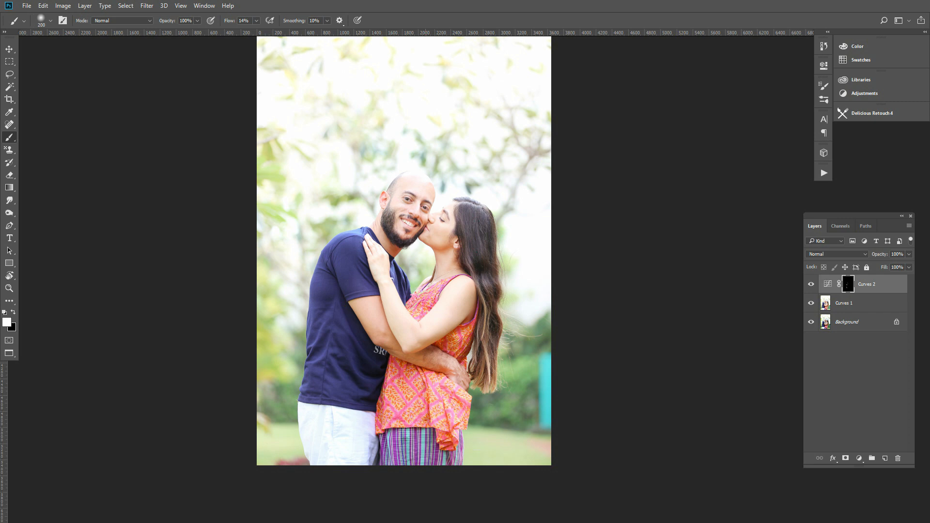
left_click_drag(473, 222, 483, 252)
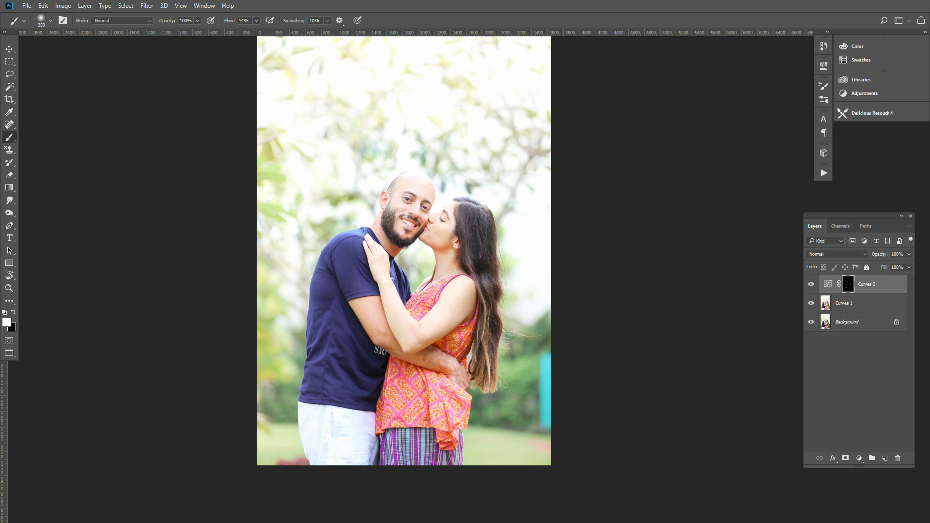
mouse_move(478, 215)
left_mouse_down()
mouse_move(469, 209)
mouse_move(484, 216)
mouse_move(465, 233)
mouse_move(489, 299)
left_mouse_up()
key("bracketleft")
key("bracketleft")
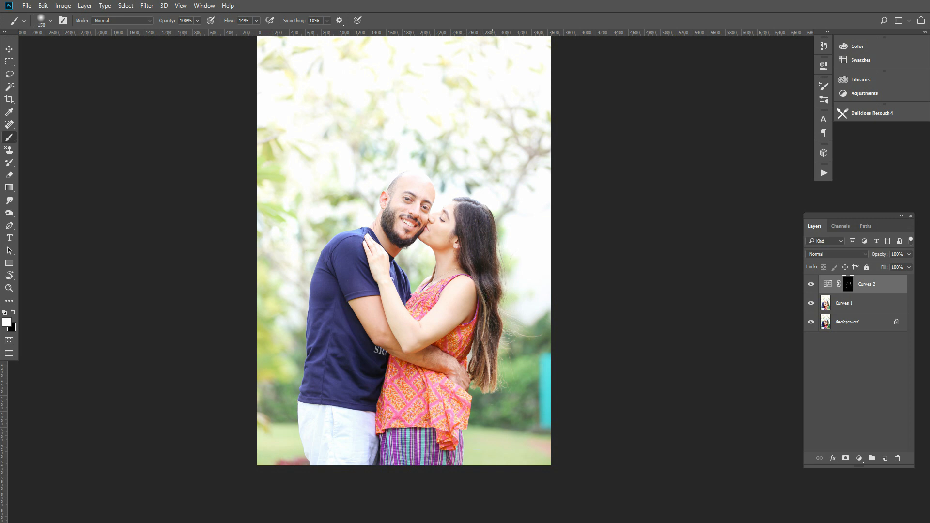
left_click_drag(497, 338, 495, 359)
left_click_drag(494, 272, 492, 300)
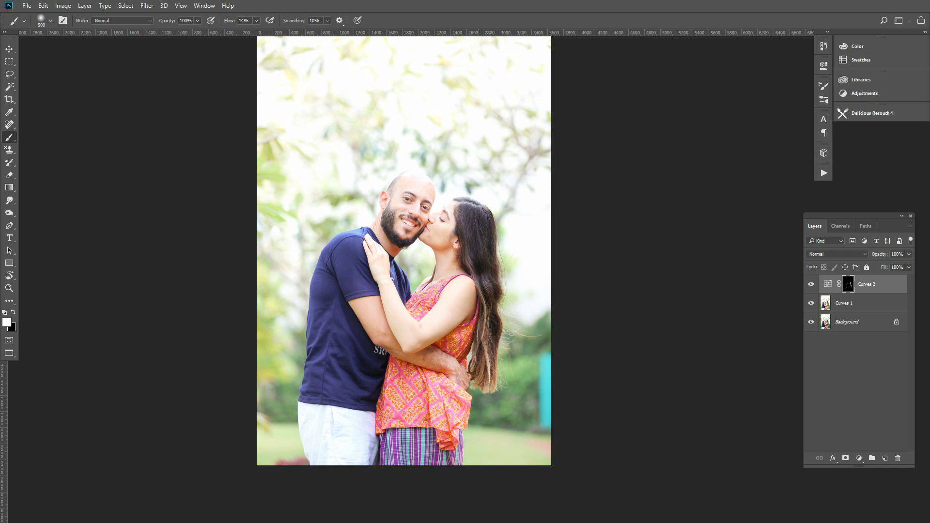
Step: Paint white on the Curves 2 mask with a 500 px brush over the woman's orange top down to its hem
left_click_drag(428, 393, 448, 440)
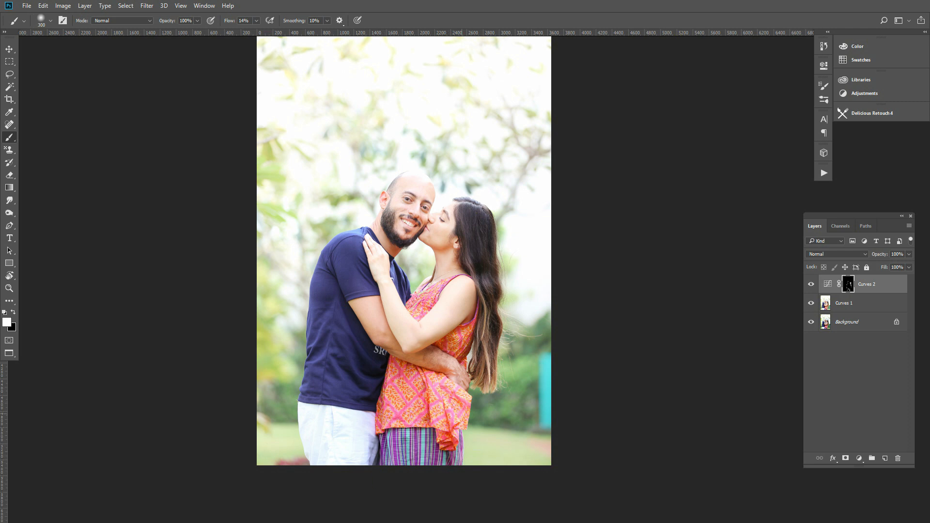
key("bracketleft")
key("bracketleft")
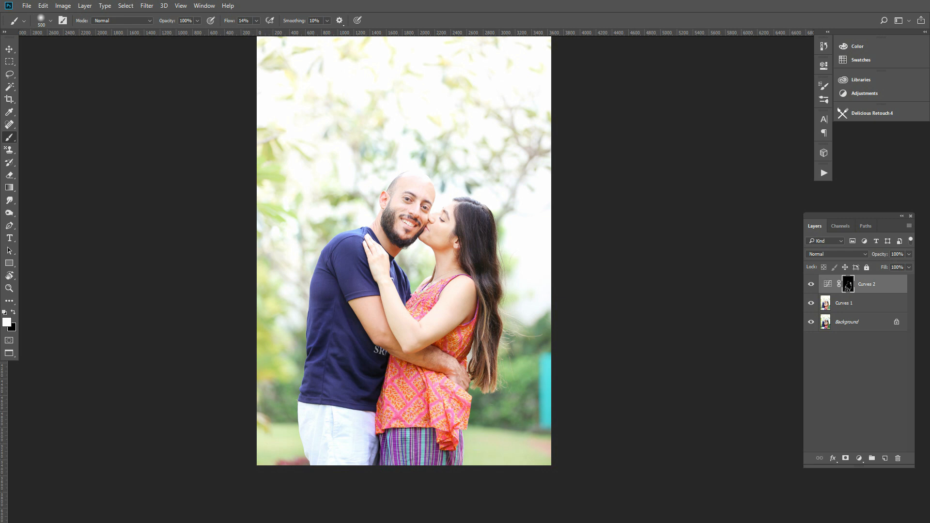
Step: Compare the photo with and without the Curves 2 darkening layer
left_click(811, 284)
left_click(811, 284)
left_click(811, 284)
left_click(811, 284)
Step: Merge the Curves 2 adjustment layer with the Curves 1 layer
left_click(861, 304, "shift")
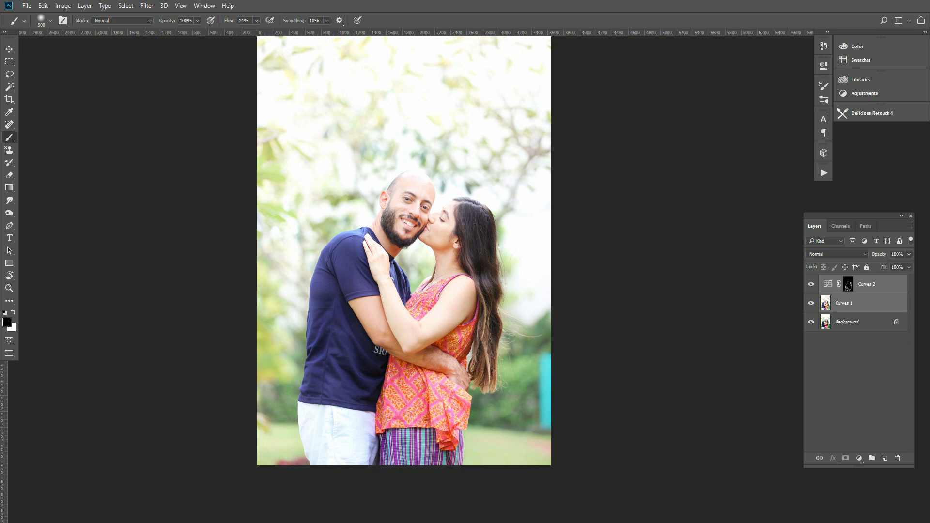
right_click(861, 303)
left_click(593, 485)
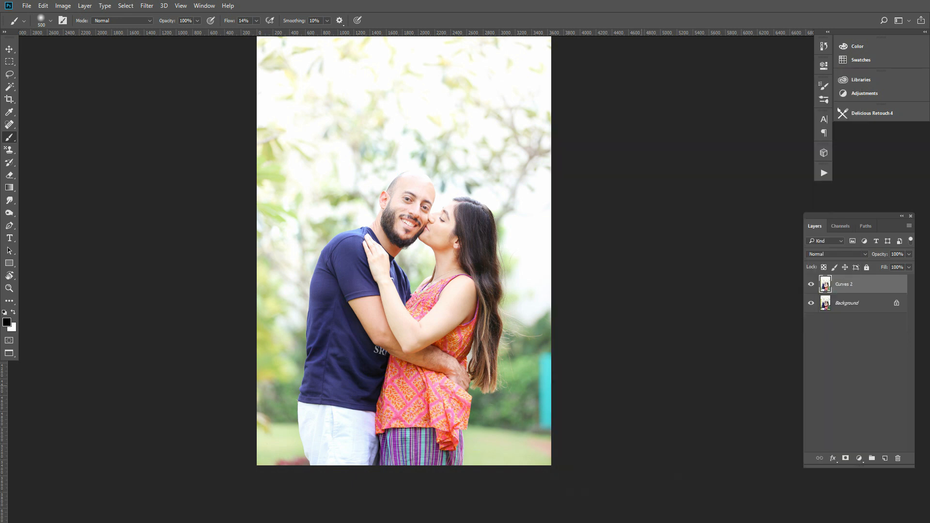
Step: Examine the before and after of the whole retouch by repeatedly hiding and showing the merged layer over the Background
scroll(404, 262, "up", 3)
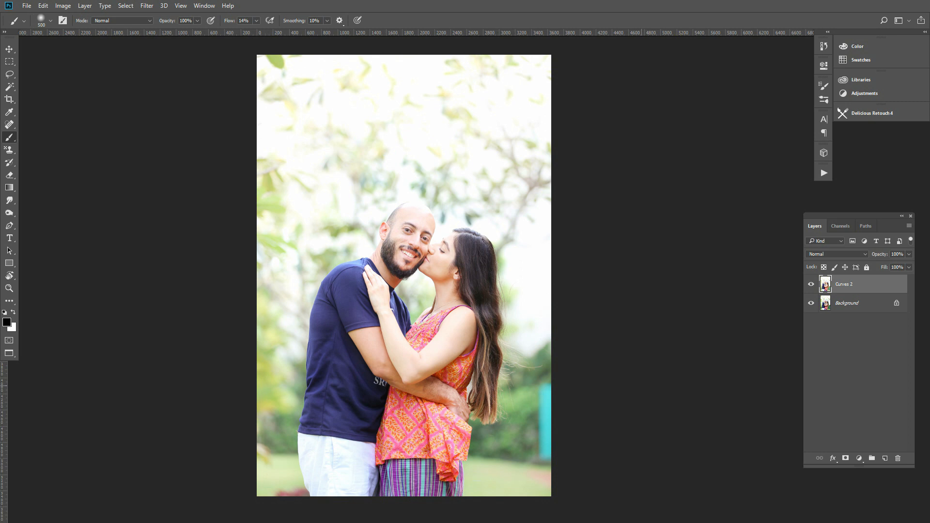
left_click(811, 284)
left_click(811, 284)
left_click(811, 285)
left_click(811, 285)
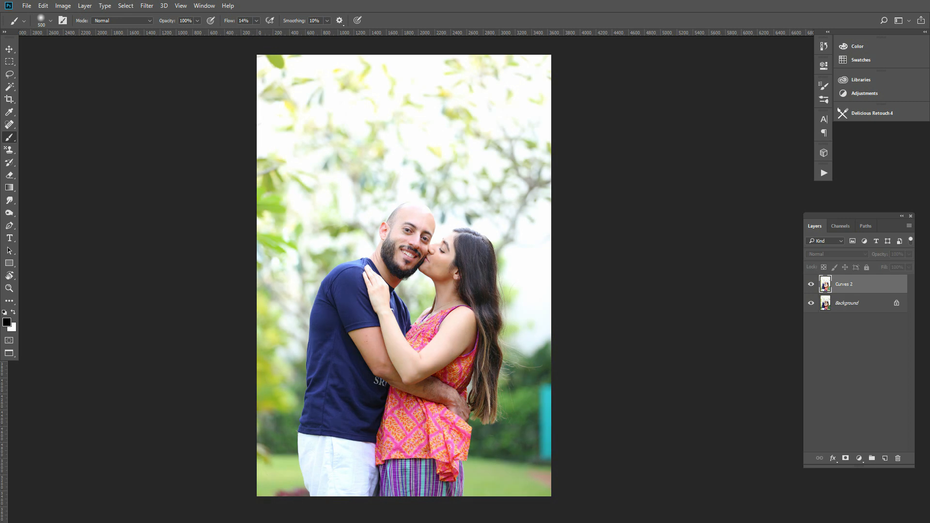
left_click(812, 284)
left_click(811, 284)
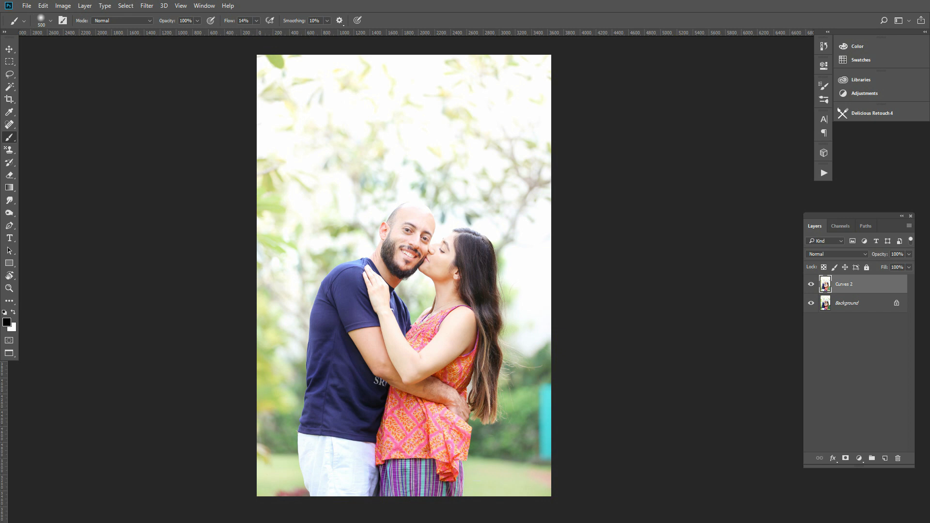
left_click(811, 284)
left_click(811, 284)
left_click(811, 285)
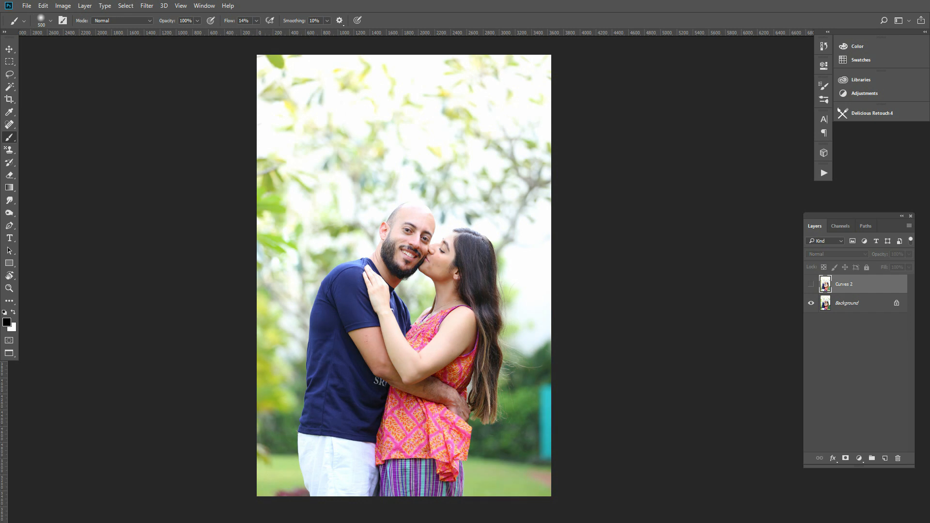
left_click(811, 284)
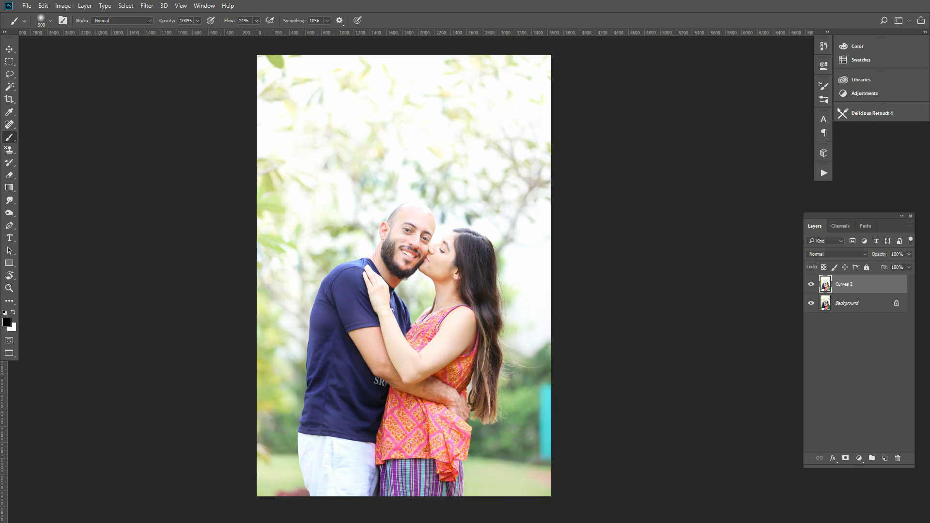
left_click(811, 284)
left_click(811, 284)
left_click(811, 285)
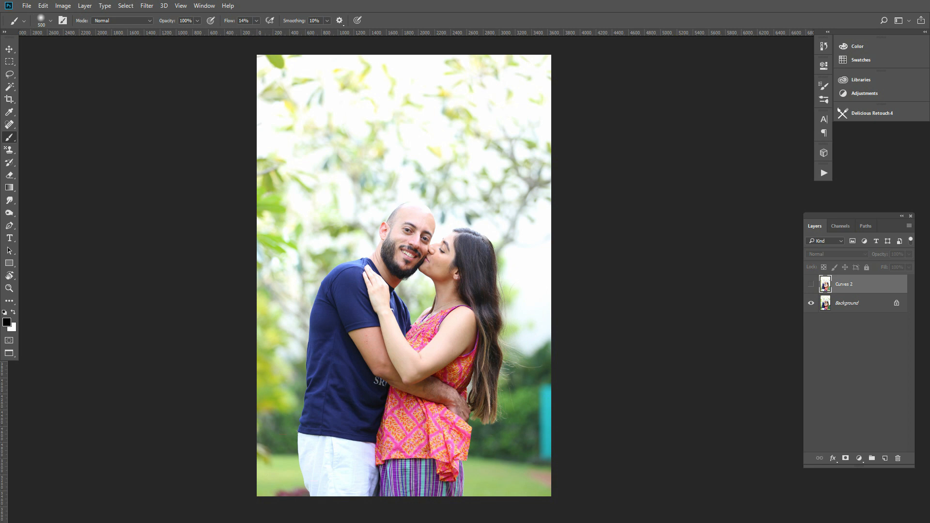
left_click(811, 284)
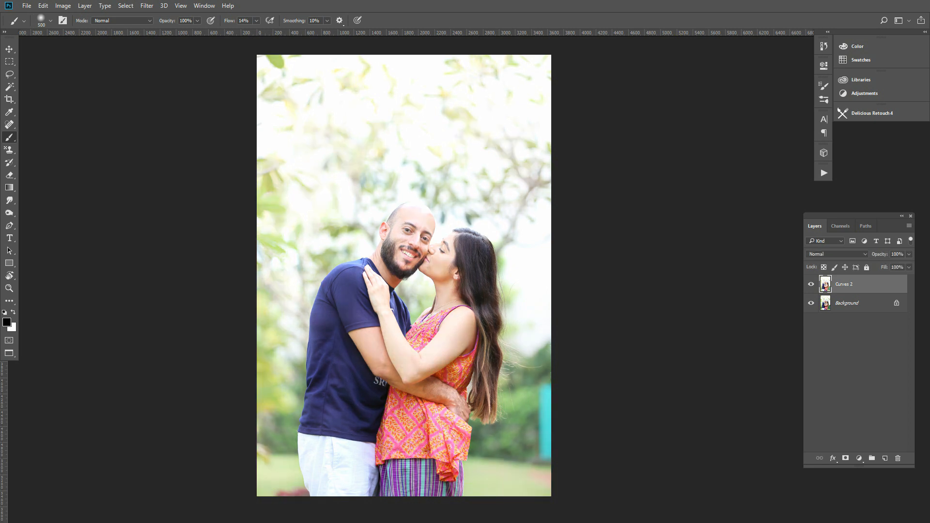
left_click(811, 284)
left_click(811, 285)
Step: Undo the merge of the Curves 2 and Curves 1 layers
key("ctrl+z")
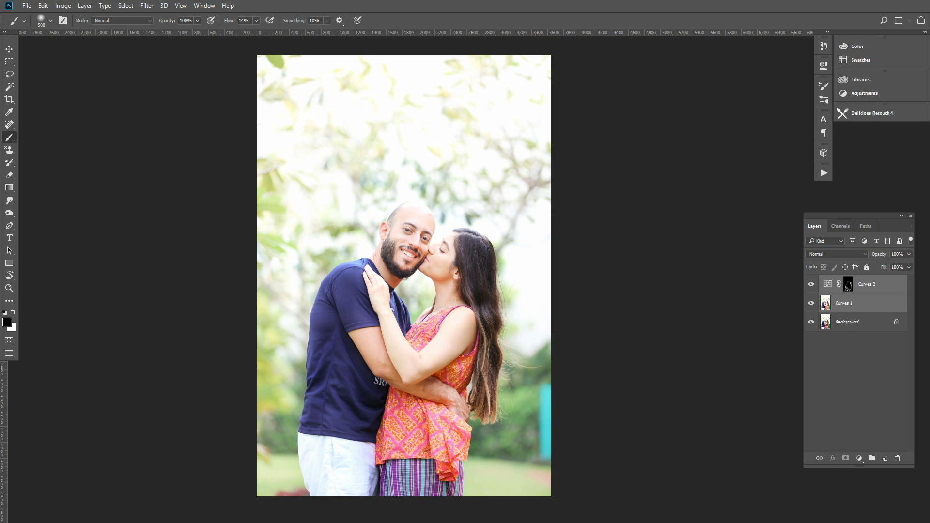